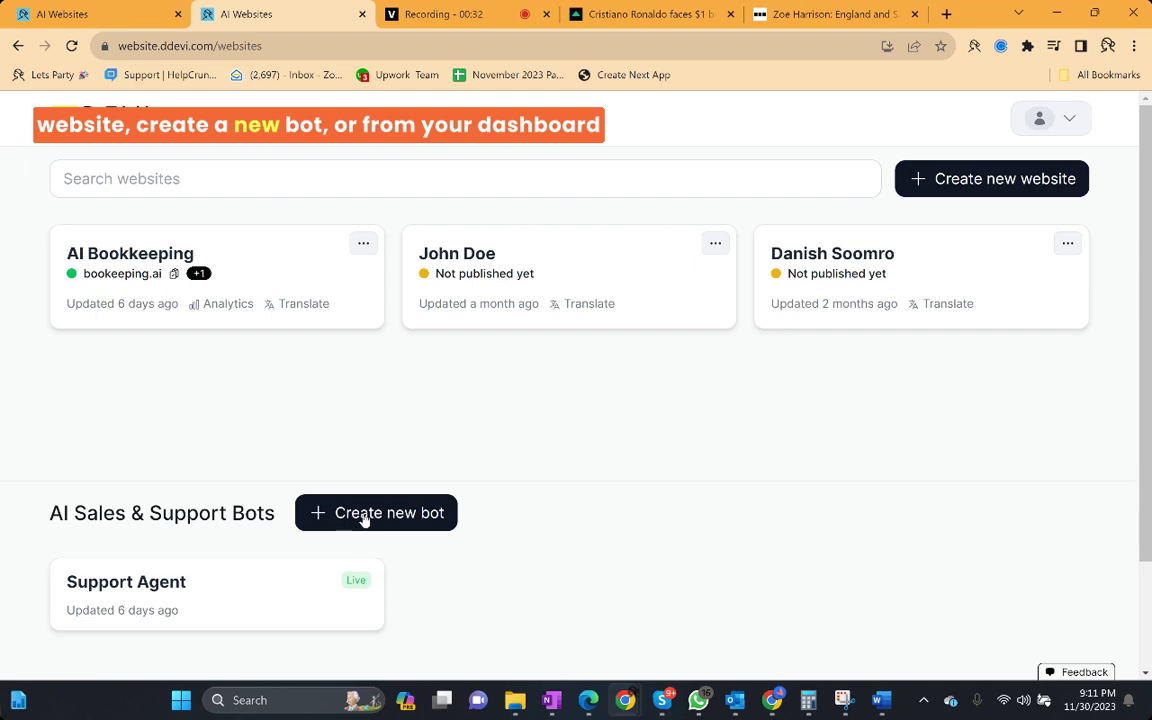
Create a bot named 'Chris the ssports helper' described as 'Answer customer questions around sports' and build it
{"action": "left_click", "coordinate": [365, 517]}
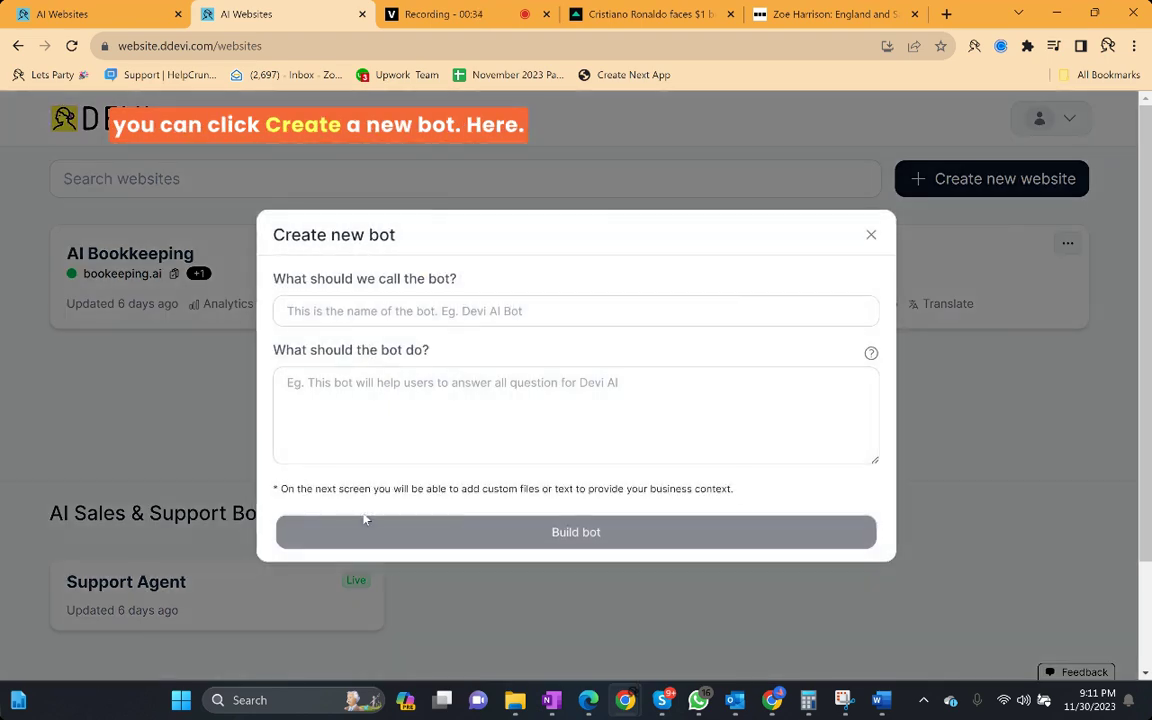
{"action": "left_click", "coordinate": [464, 313]}
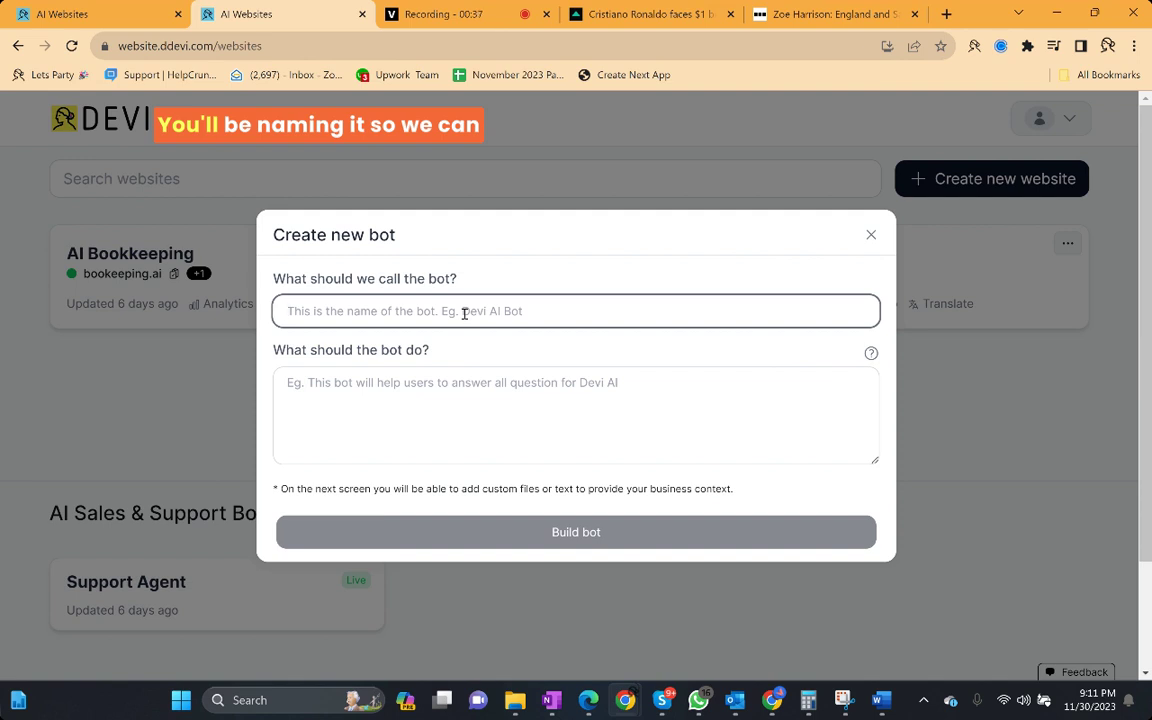
{"action": "type", "text": "Chris"}
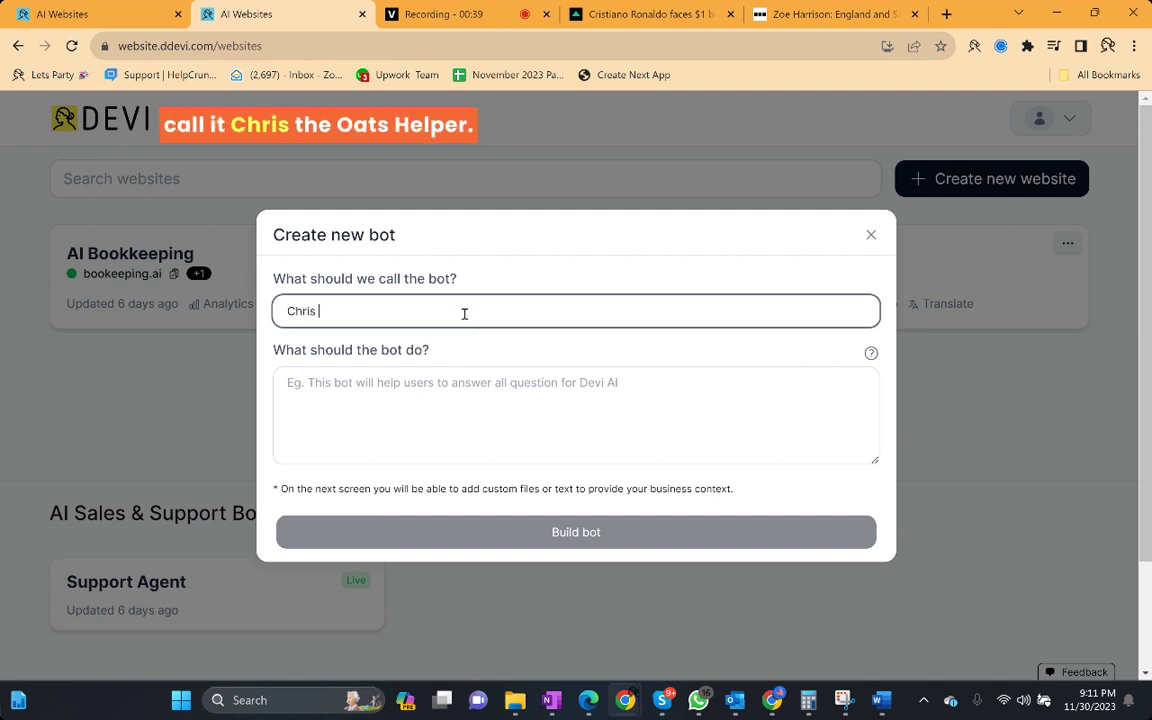
{"action": "type", "text": " the s"}
{"action": "type", "text": "sp"}
{"action": "type", "text": "orts helper"}
{"action": "key", "text": "Tab"}
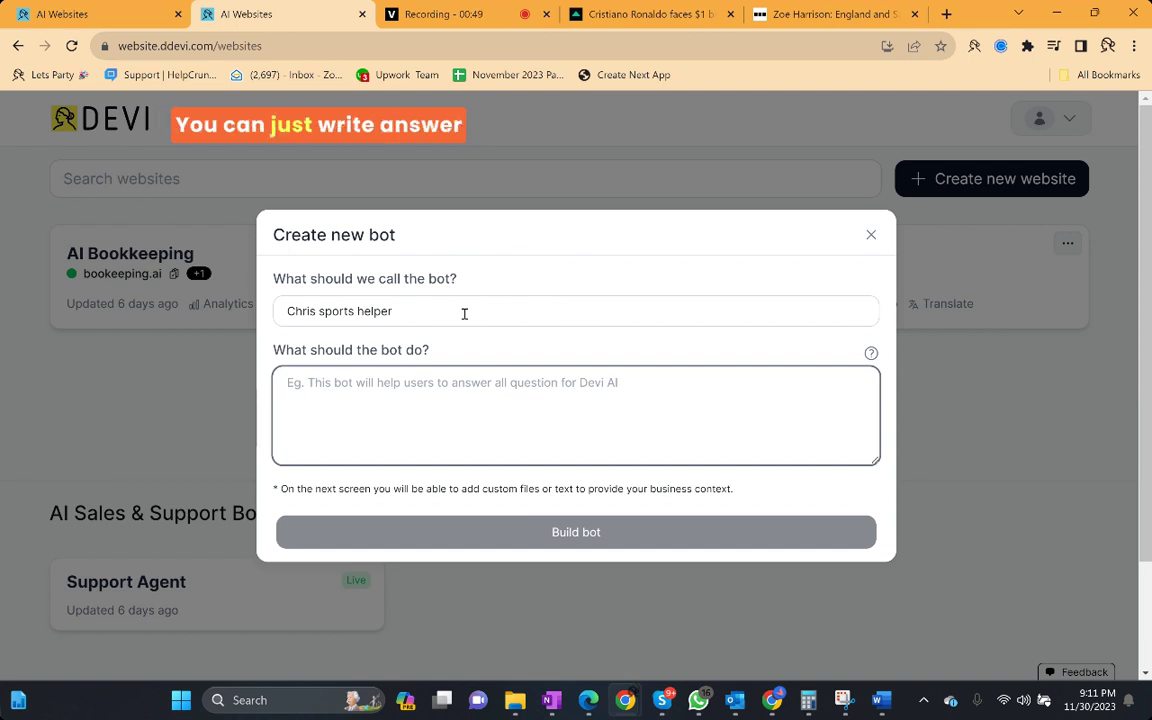
{"action": "type", "text": "ANsw"}
{"action": "key", "text": "BackSpace"}
{"action": "key", "text": "BackSpace"}
{"action": "key", "text": "BackSpace"}
{"action": "type", "text": "nswer"}
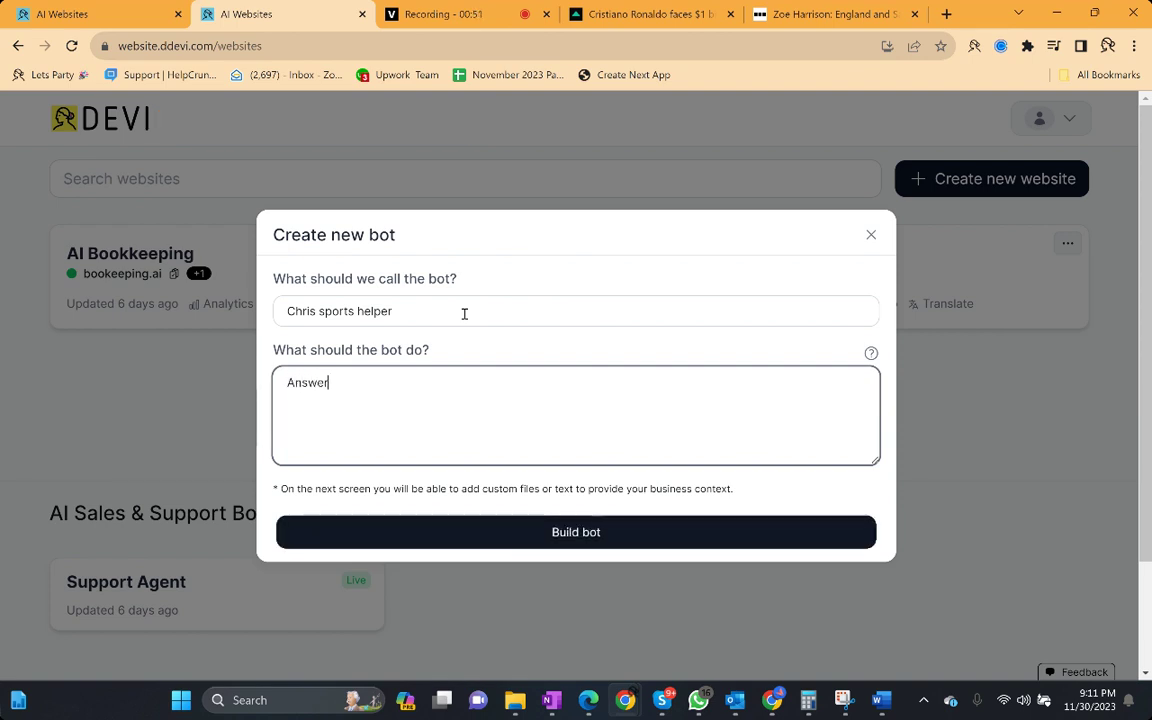
{"action": "type", "text": " customer "}
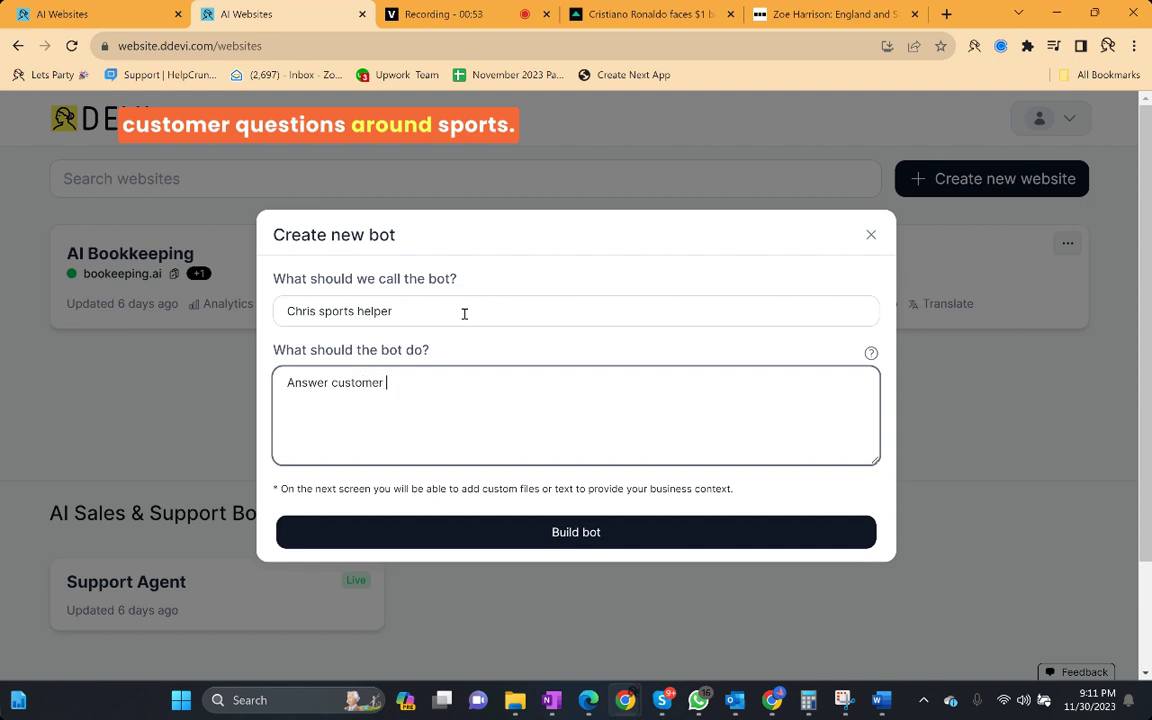
{"action": "type", "text": "questions around "}
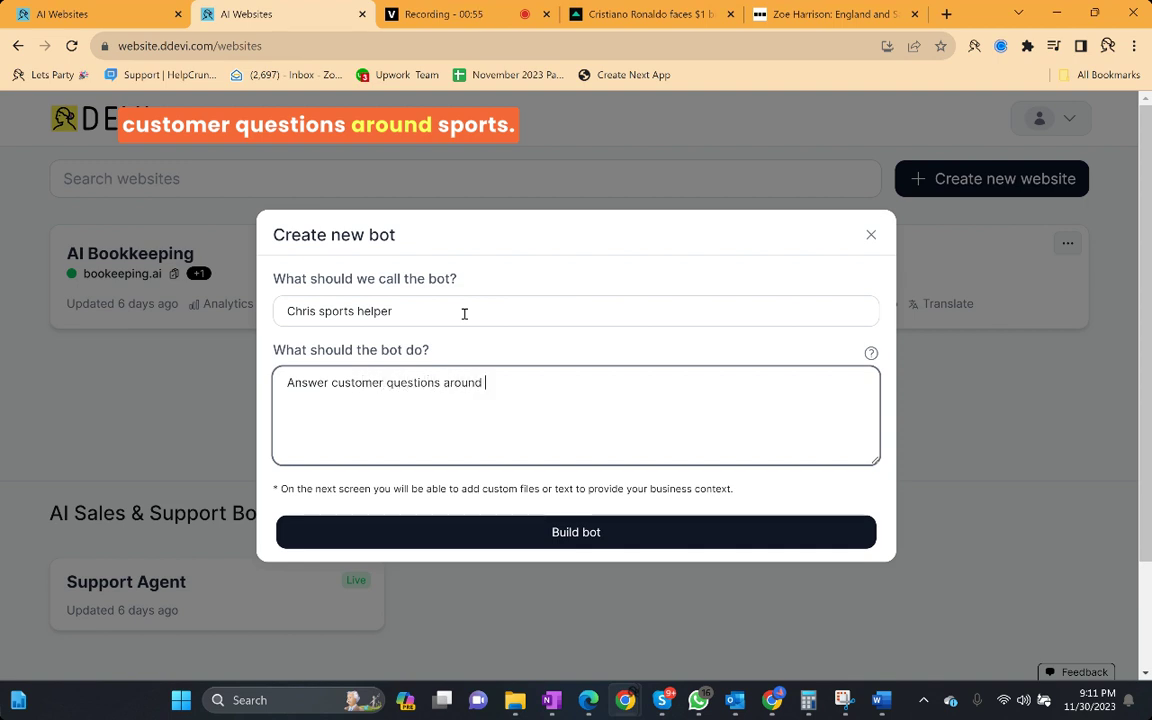
{"action": "type", "text": "sports"}
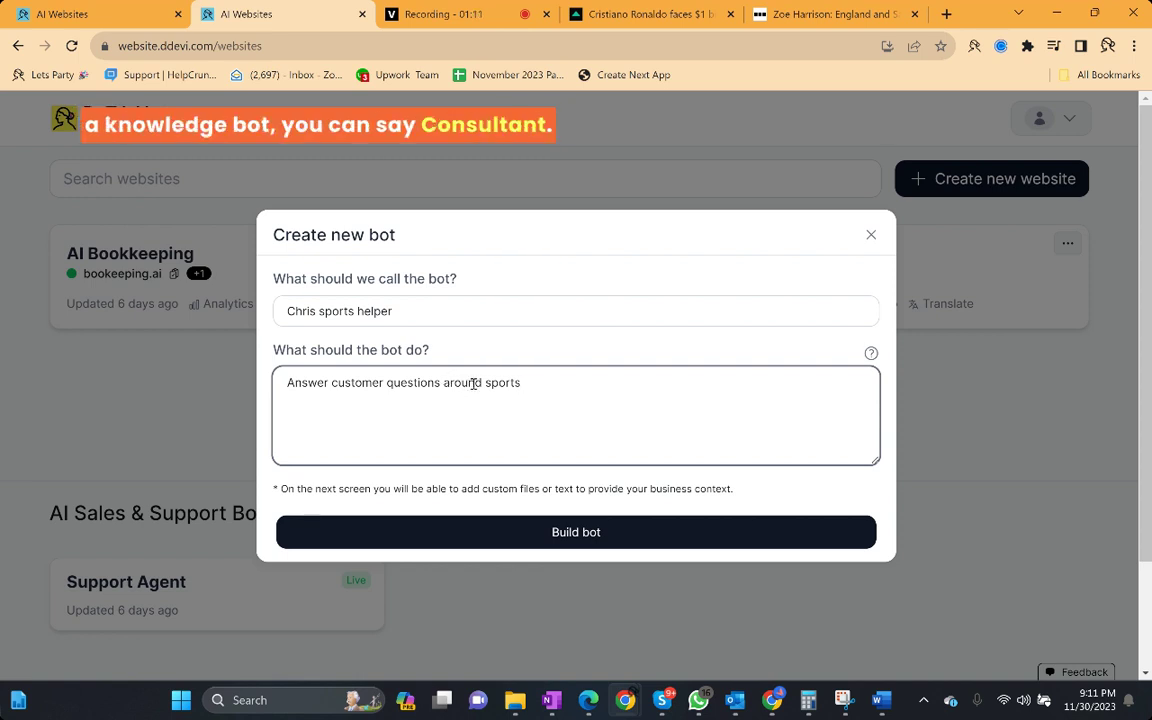
{"action": "left_click", "coordinate": [540, 533]}
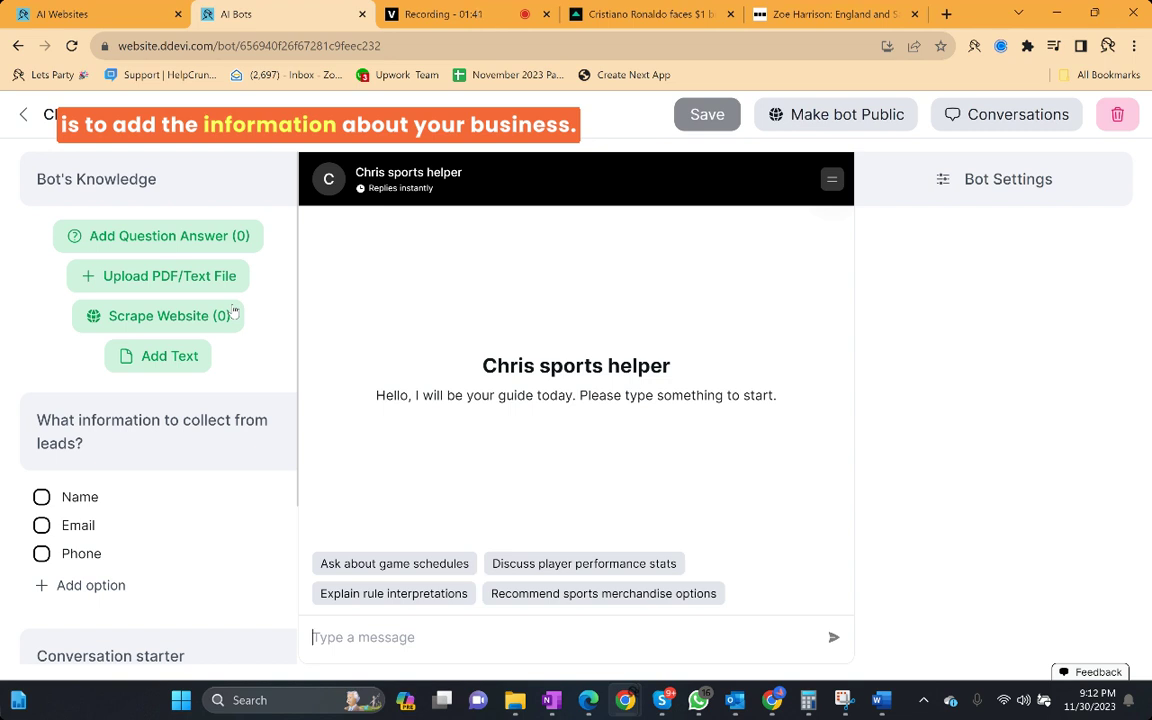
Tick Name, Email and Phone as the lead details the bot collects
{"action": "scroll", "coordinate": [235, 312], "scroll_direction": "down", "scroll_amount": 1}
{"action": "left_click_drag", "start_coordinate": [33, 330], "coordinate": [86, 362]}
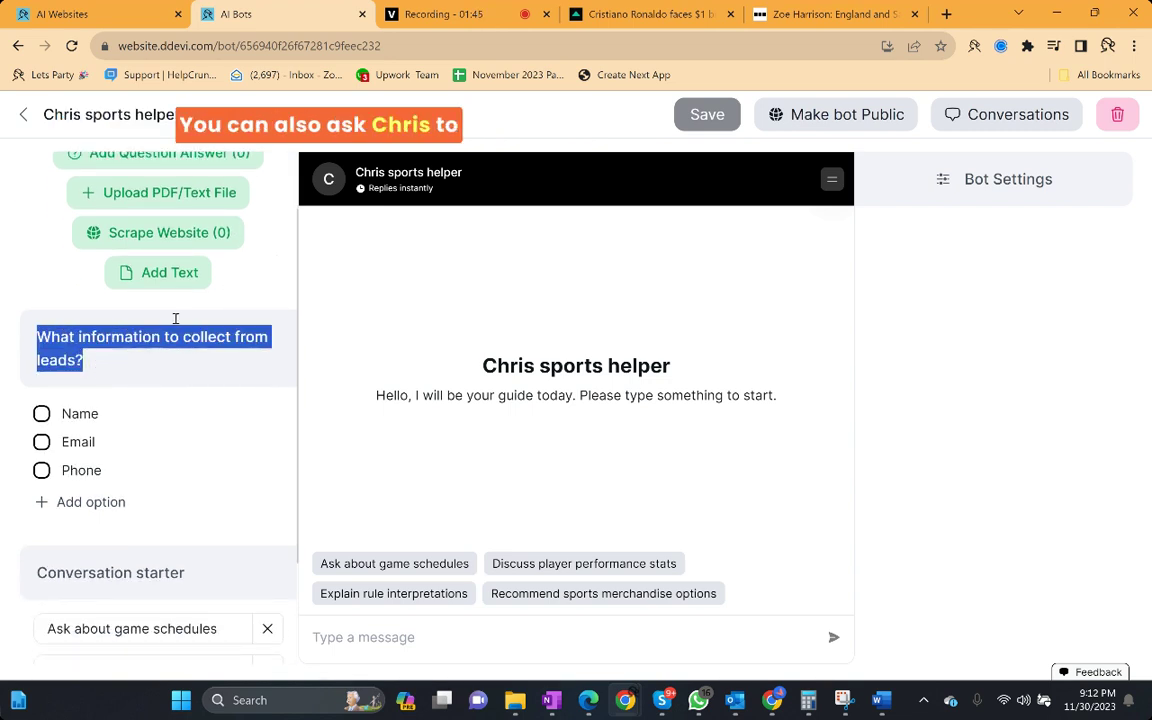
{"action": "left_click", "coordinate": [145, 316]}
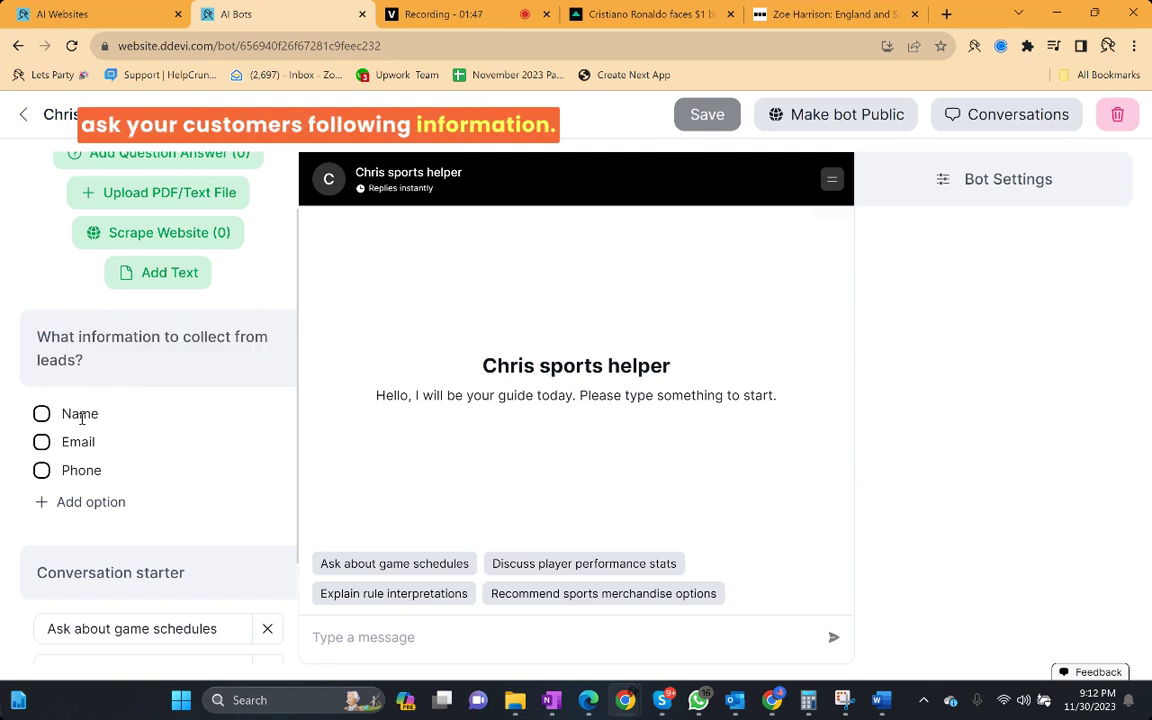
{"action": "left_click", "coordinate": [41, 413]}
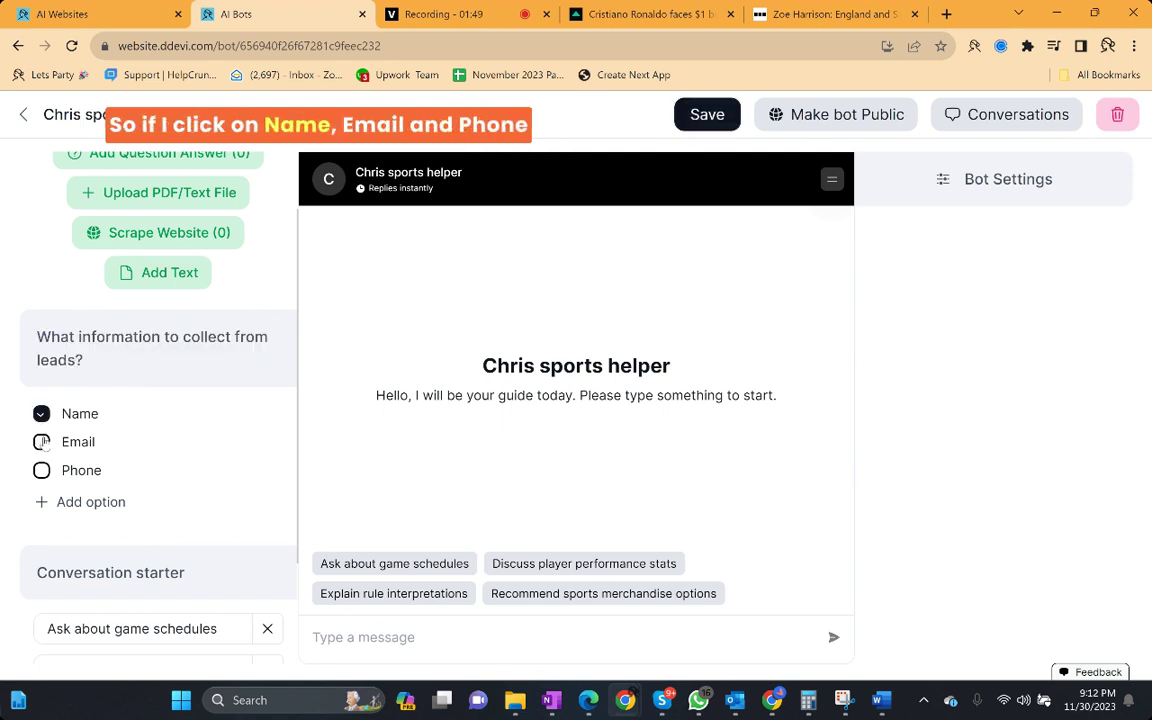
{"action": "left_click", "coordinate": [41, 441]}
{"action": "left_click", "coordinate": [41, 470]}
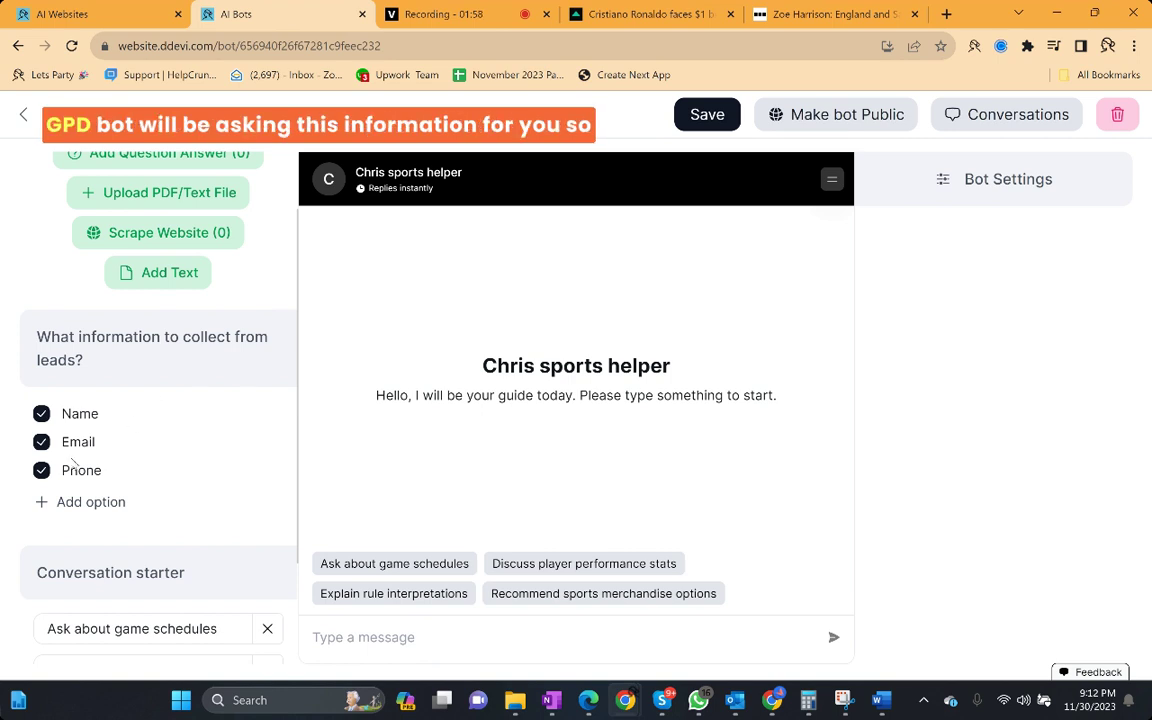
Replace the 'Ask about game schedules' starter with 'What is the refund policy'
{"action": "scroll", "coordinate": [153, 403], "scroll_direction": "down", "scroll_amount": 2}
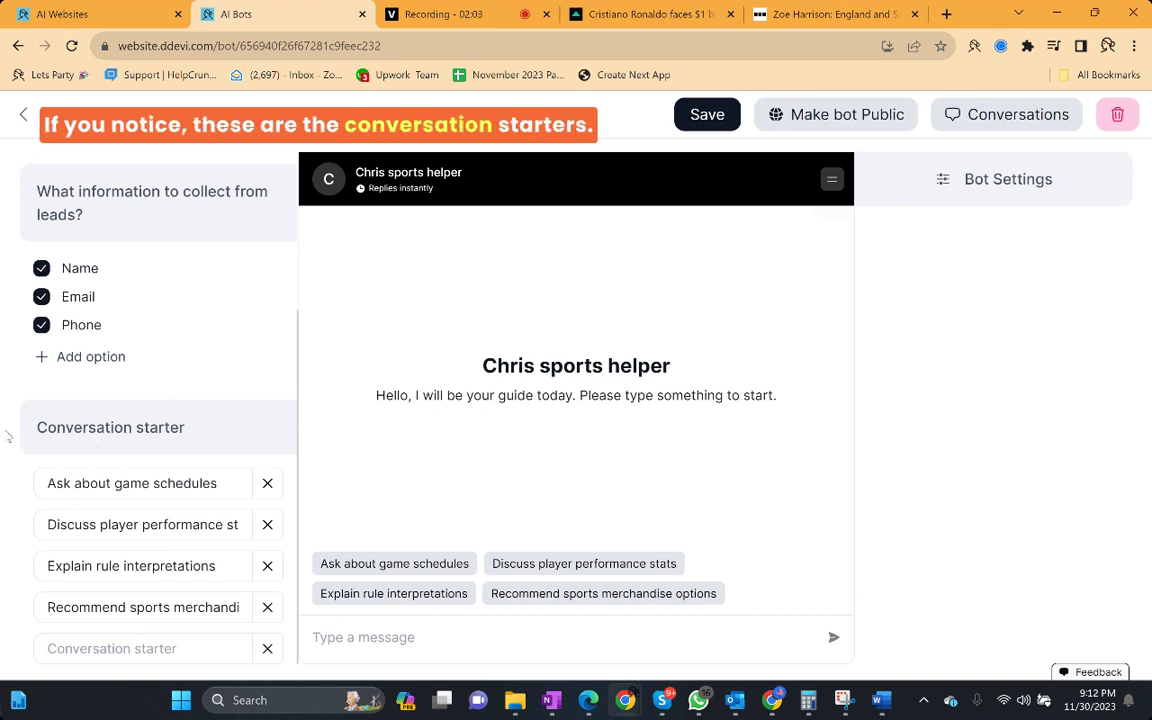
{"action": "left_click_drag", "start_coordinate": [33, 427], "coordinate": [218, 442]}
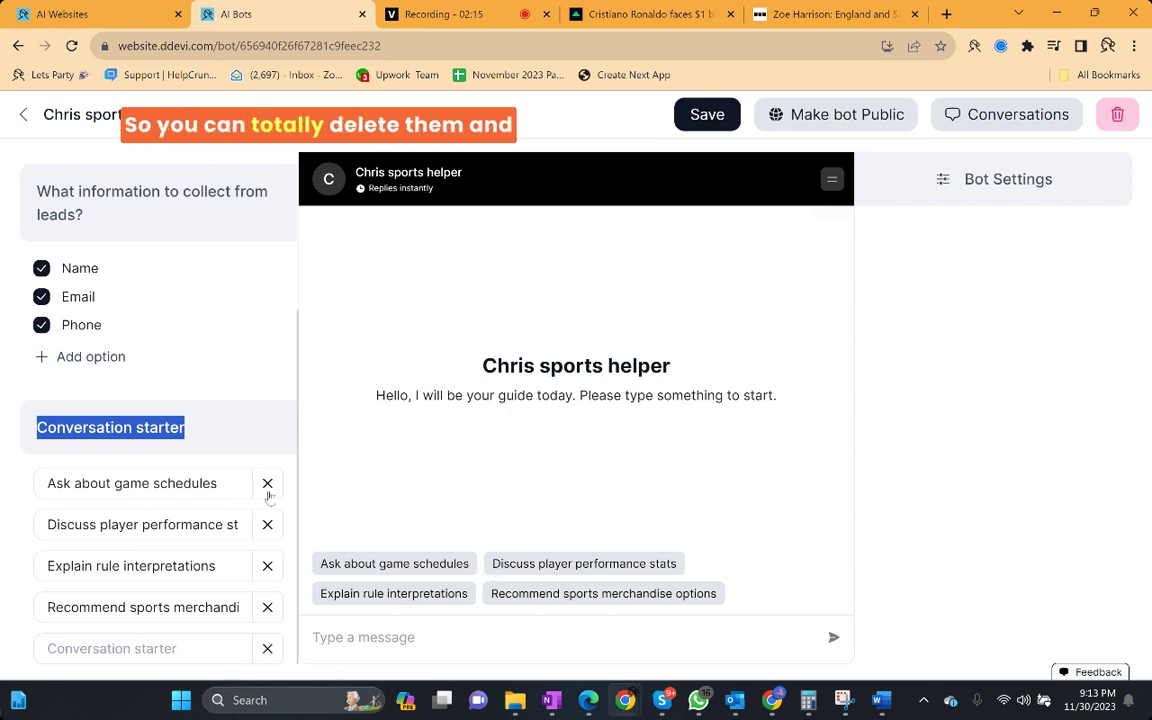
{"action": "left_click", "coordinate": [267, 484]}
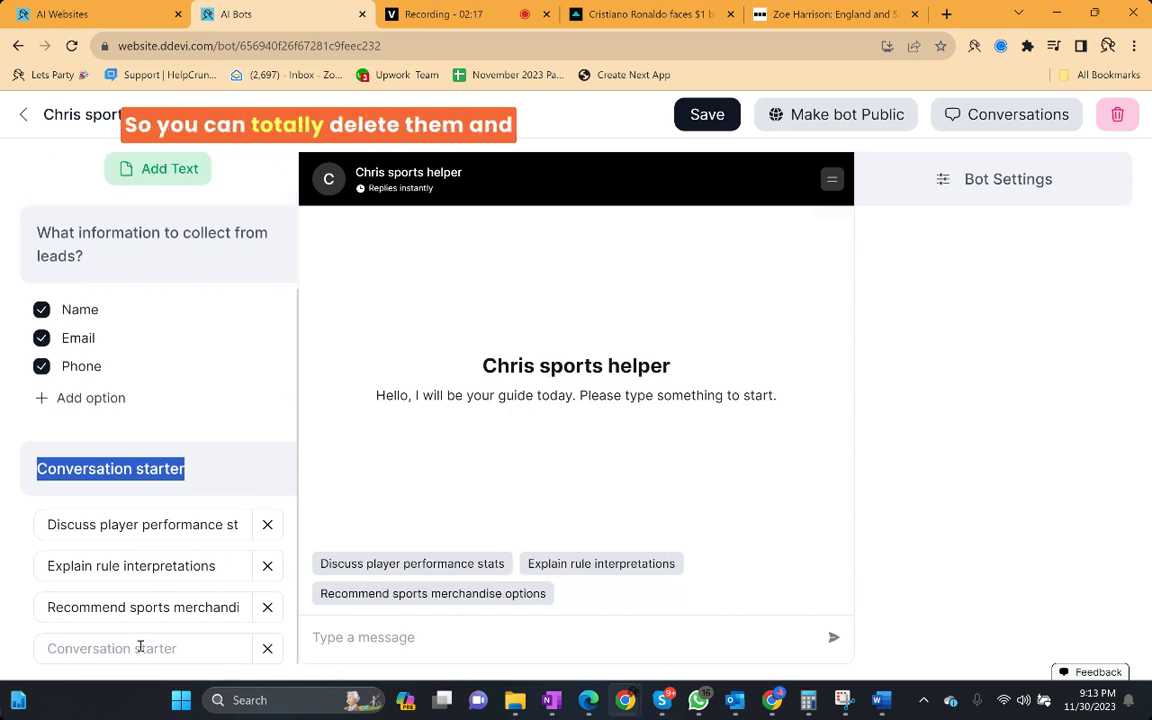
{"action": "left_click", "coordinate": [140, 648]}
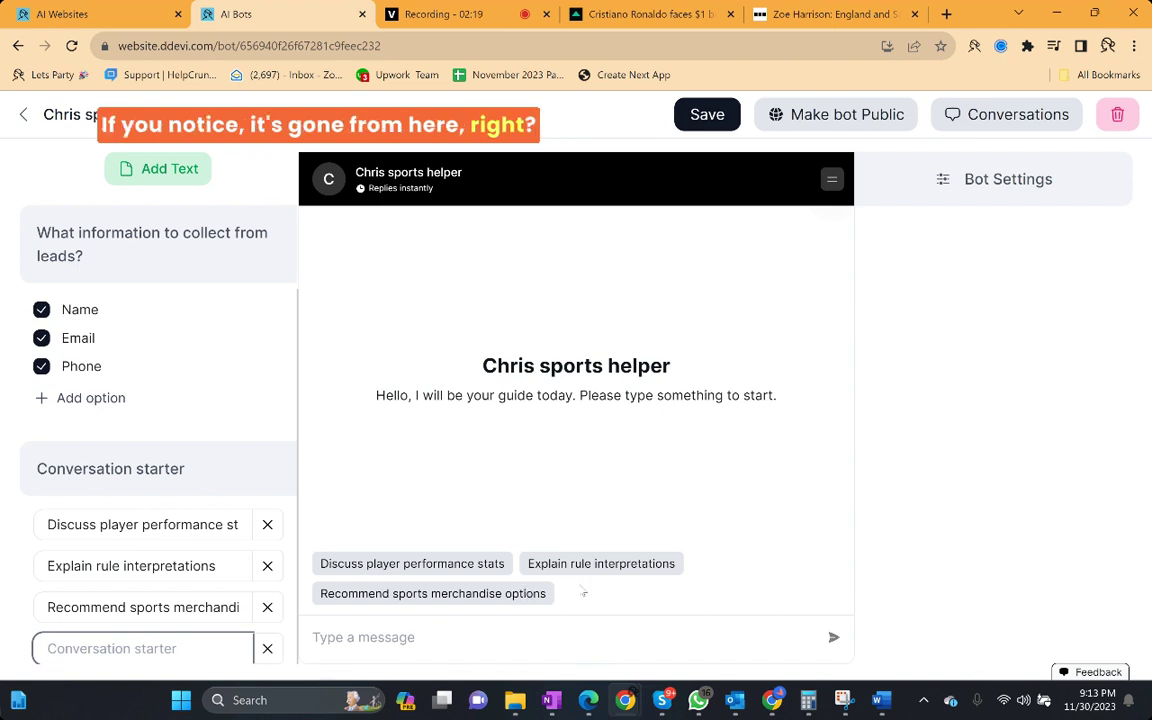
{"action": "type", "text": "Wh"}
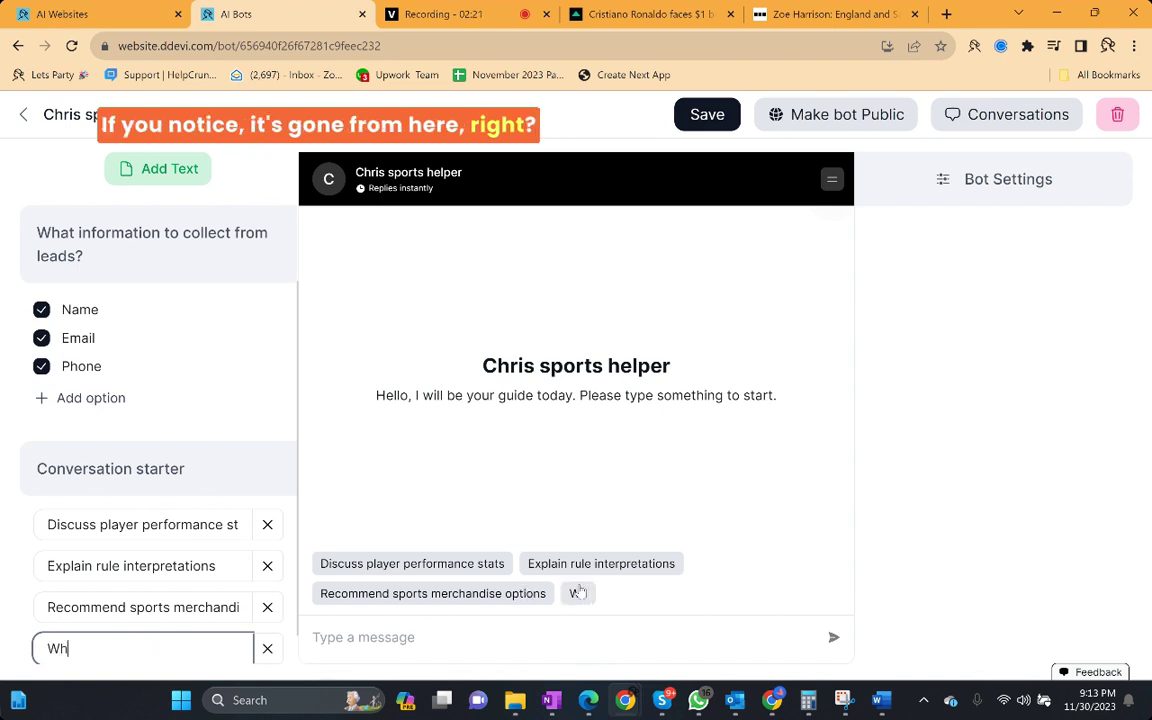
{"action": "type", "text": "at is the refund policy"}
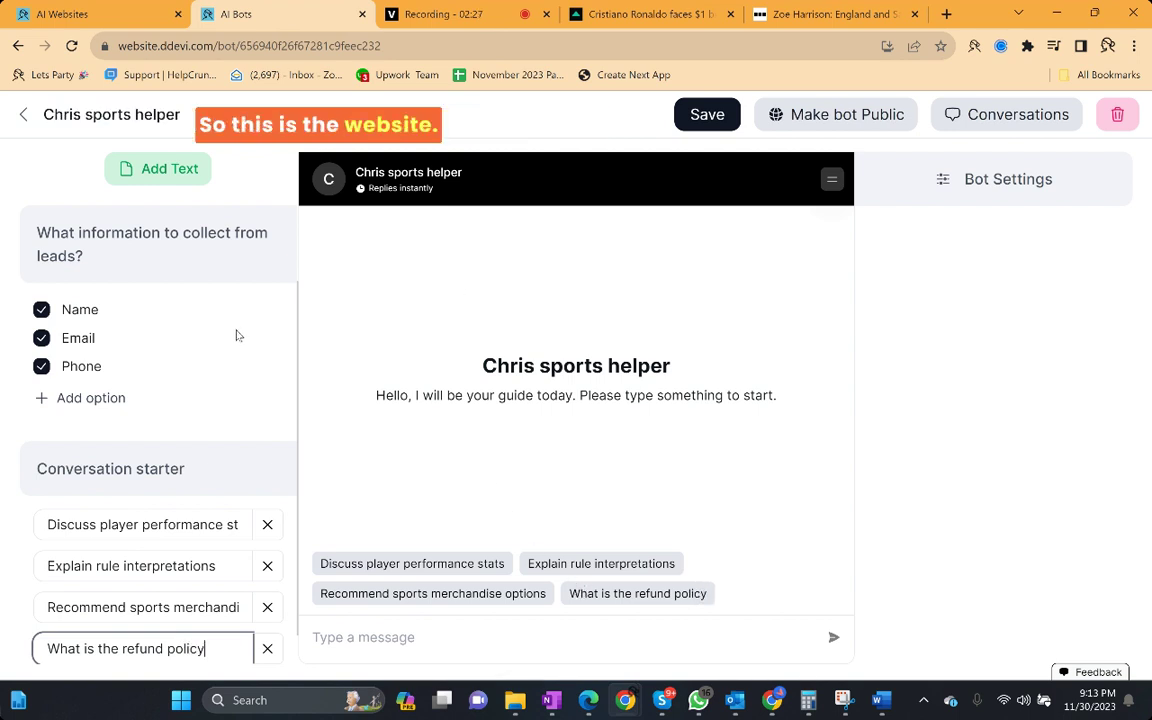
Save the Q&A 'What is the refund policy?' answered 'No refund after 30 days. Partial refund after 15 days.'
{"action": "scroll", "coordinate": [237, 335], "scroll_direction": "up", "scroll_amount": 2}
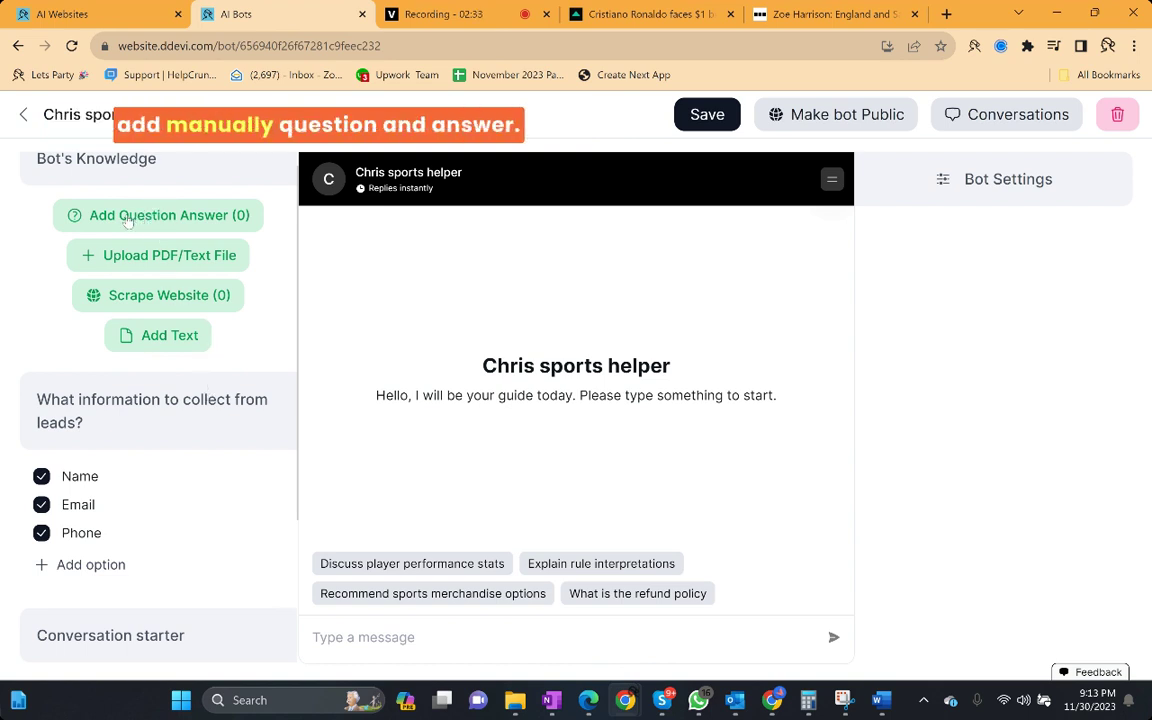
{"action": "left_click", "coordinate": [128, 216]}
{"action": "left_click", "coordinate": [460, 352]}
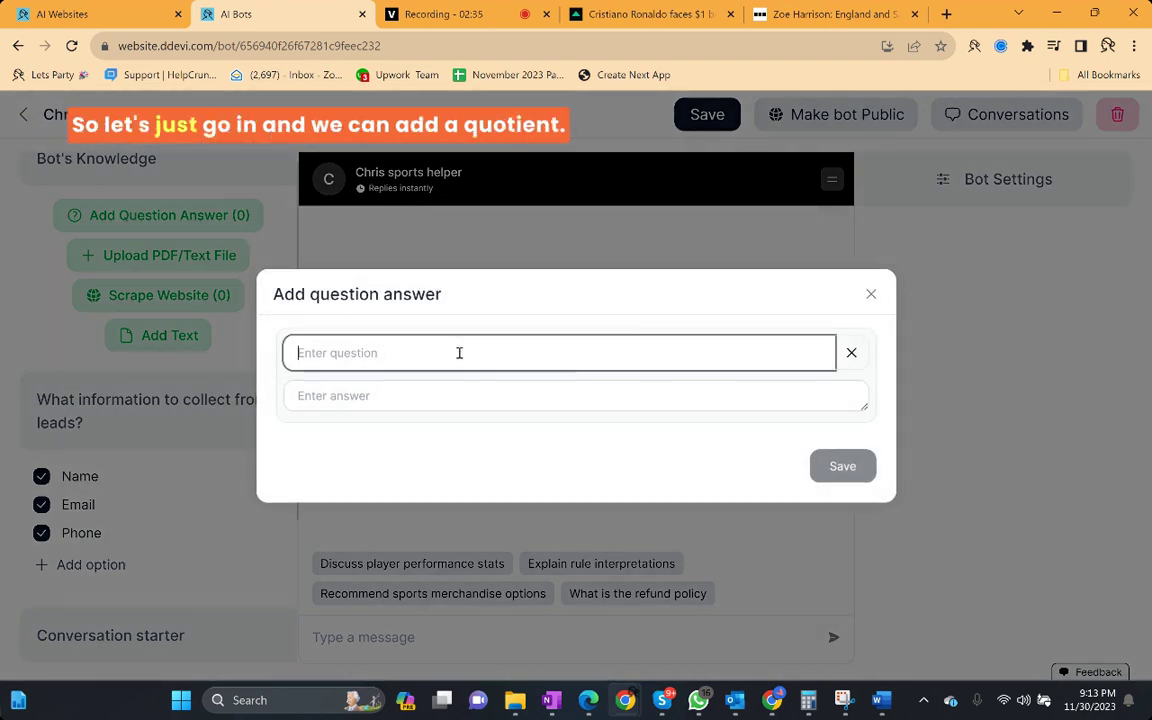
{"action": "type", "text": "Wh"}
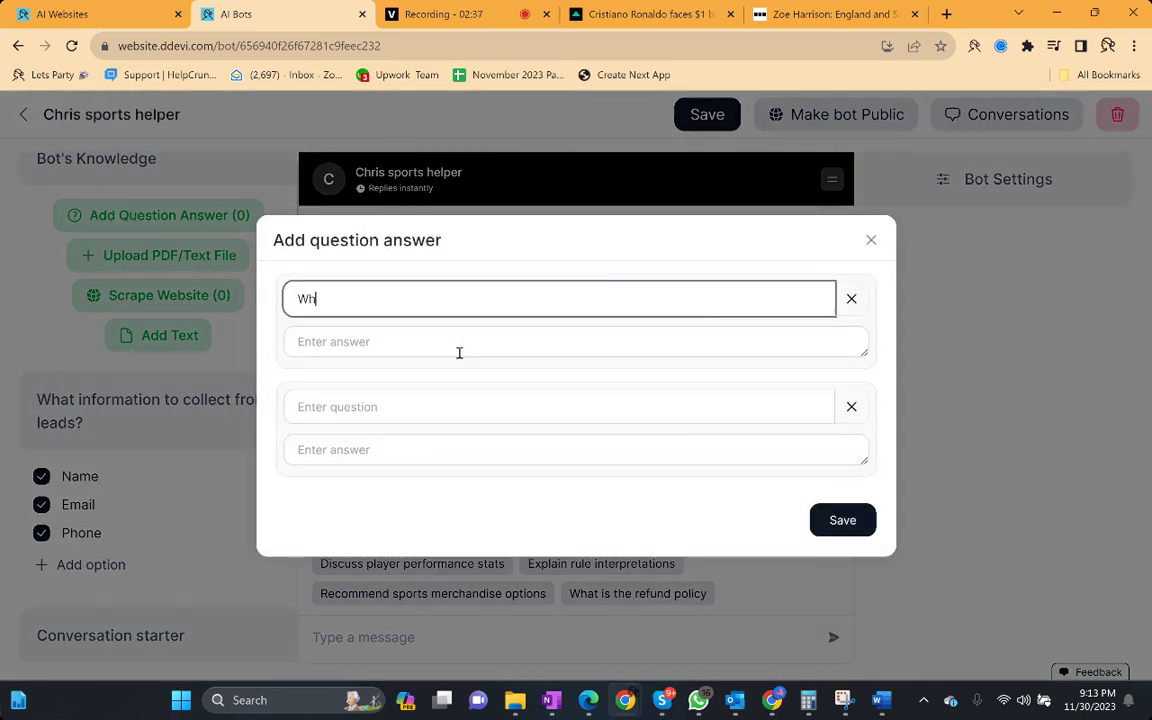
{"action": "type", "text": "at is "}
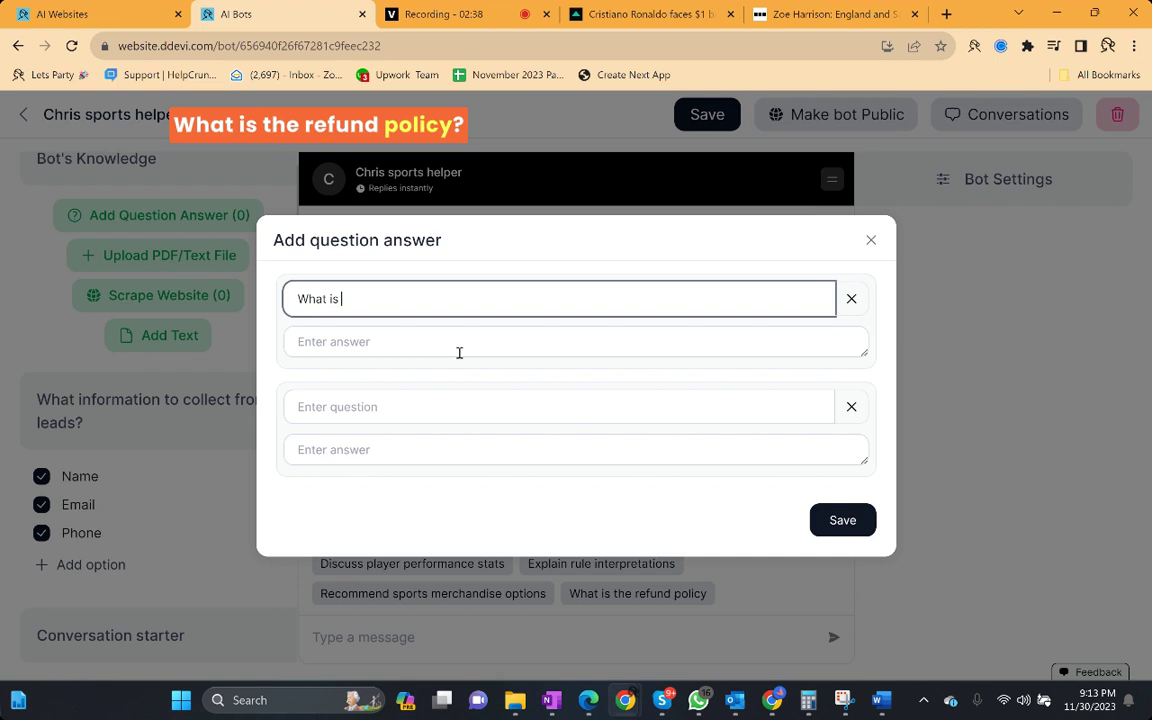
{"action": "type", "text": "the refund policy?"}
{"action": "key", "text": "Tab"}
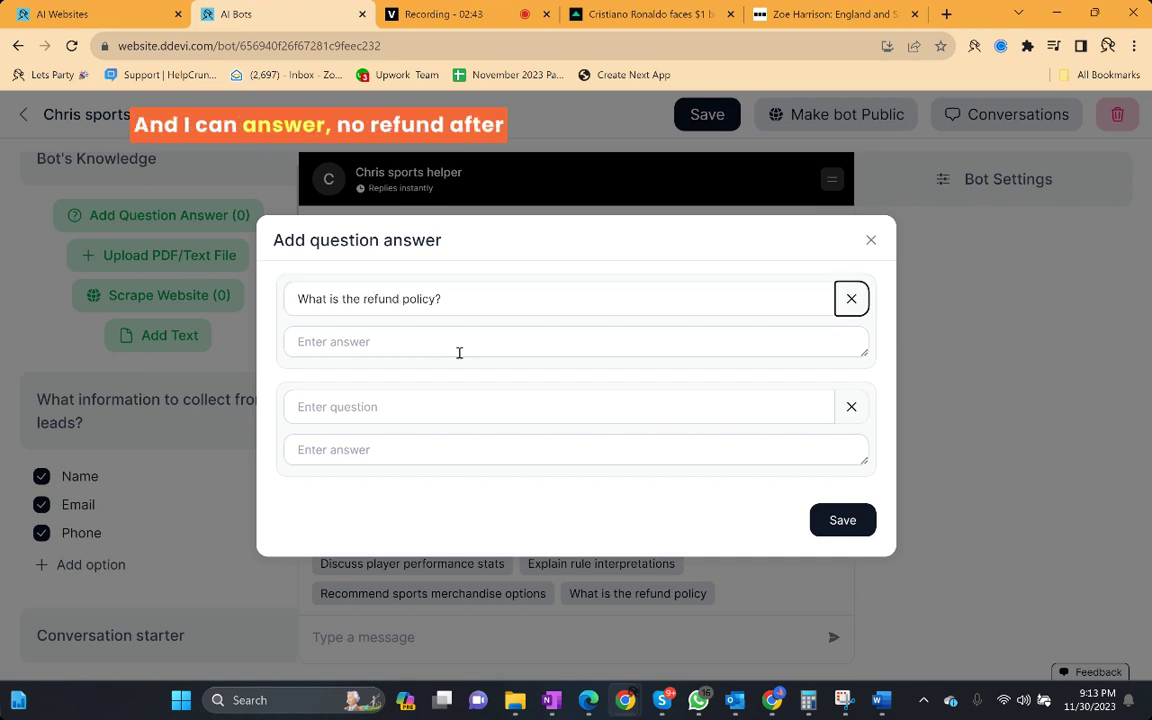
{"action": "left_click", "coordinate": [459, 352]}
{"action": "type", "text": "No refund"}
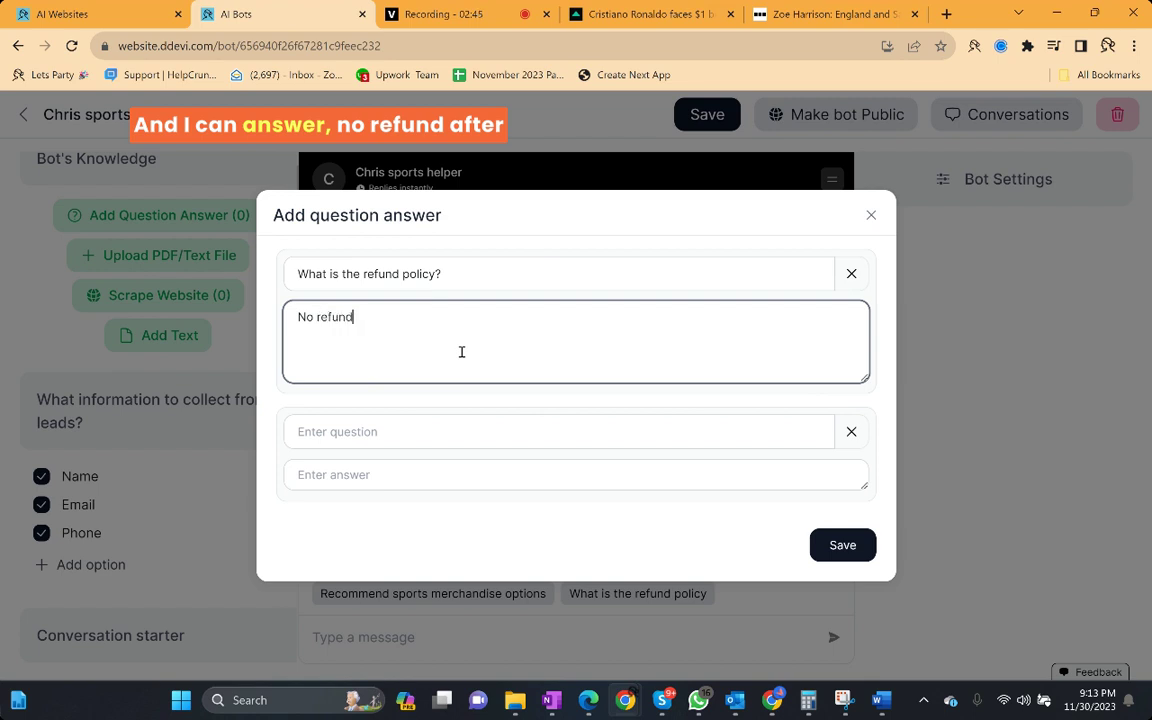
{"action": "type", "text": " after 30 days. "}
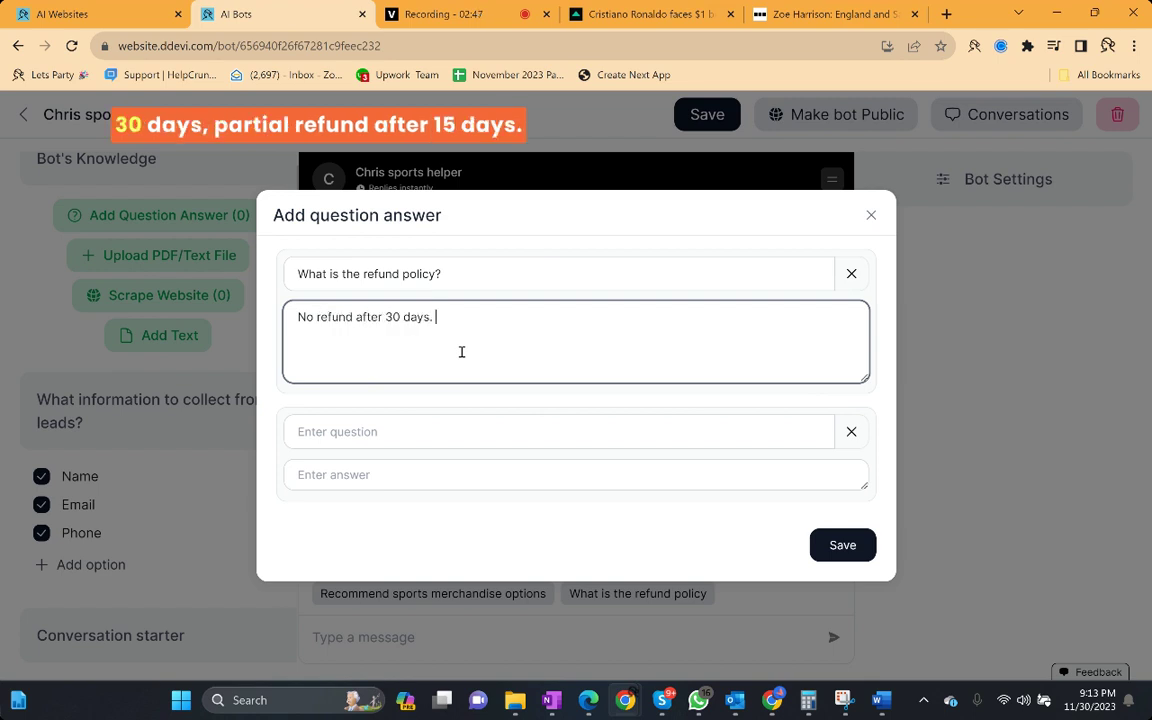
{"action": "type", "text": "Partial refund after 15 days."}
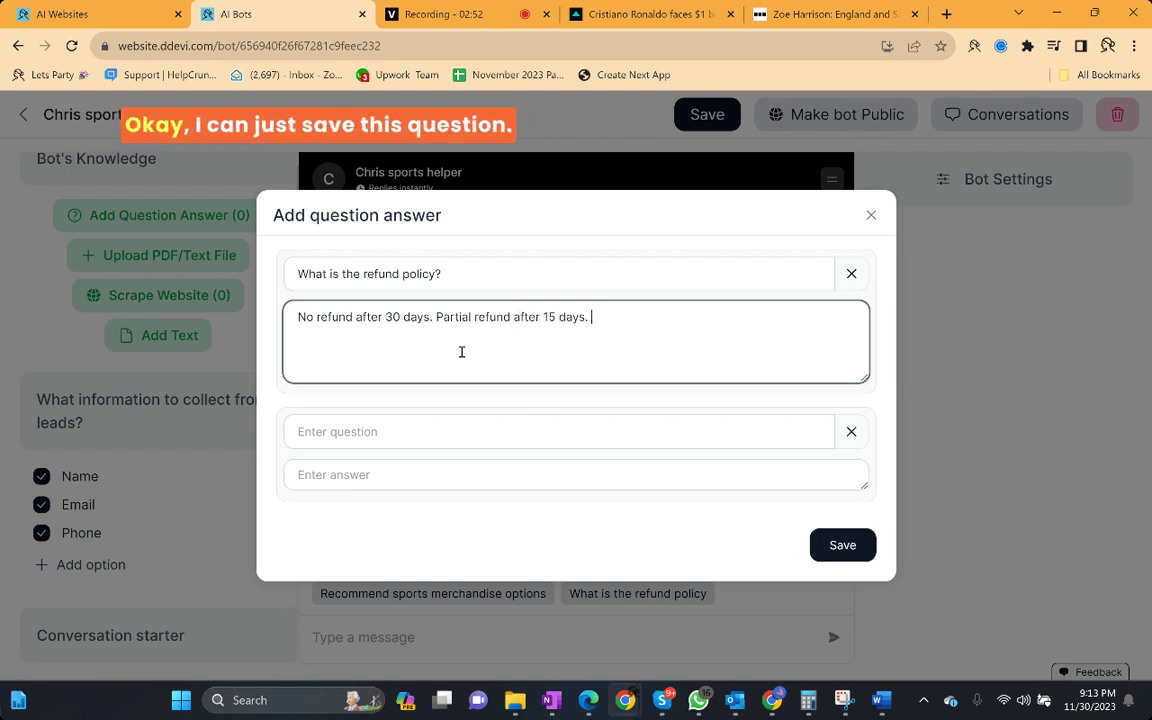
{"action": "left_click", "coordinate": [825, 551]}
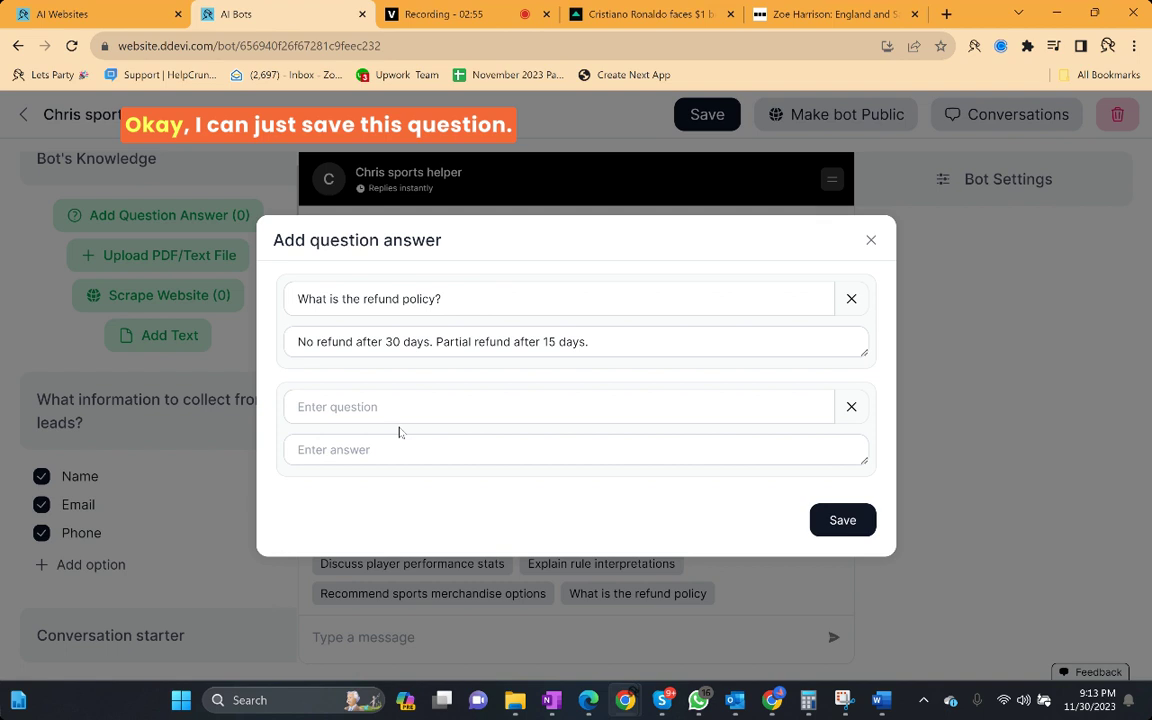
{"action": "left_click", "coordinate": [840, 521]}
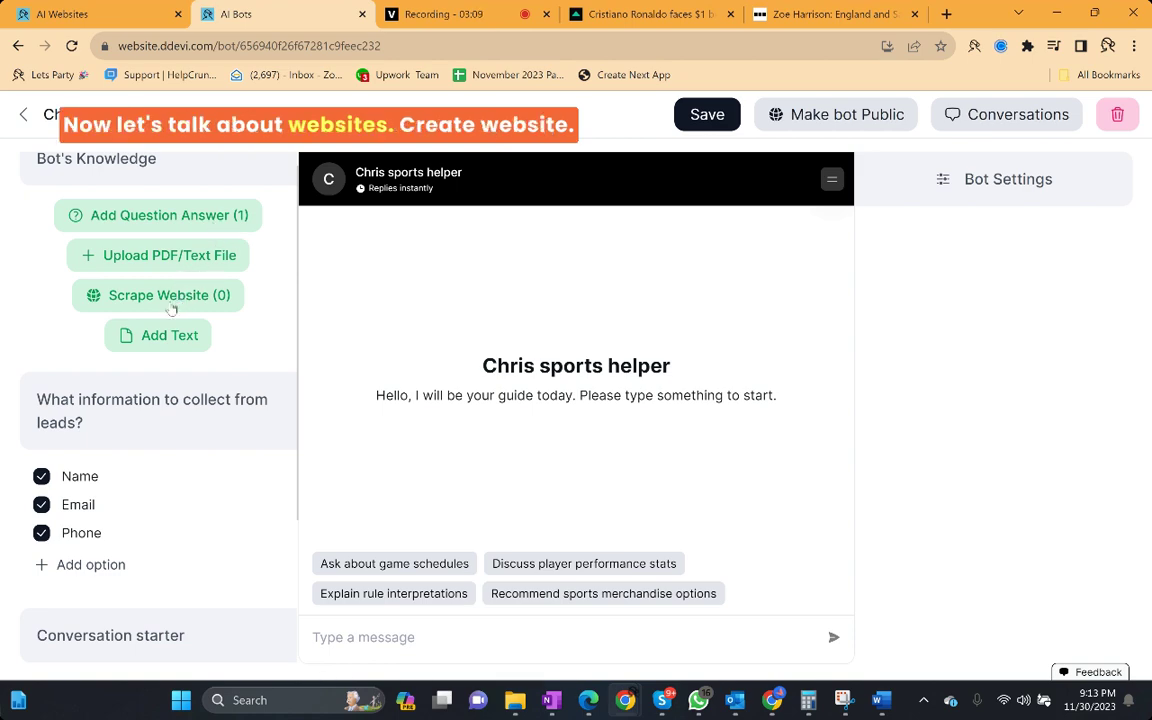
Copy the CNN lawsuit article's URL and scrape it into the bot's website knowledge
{"action": "left_click", "coordinate": [171, 305]}
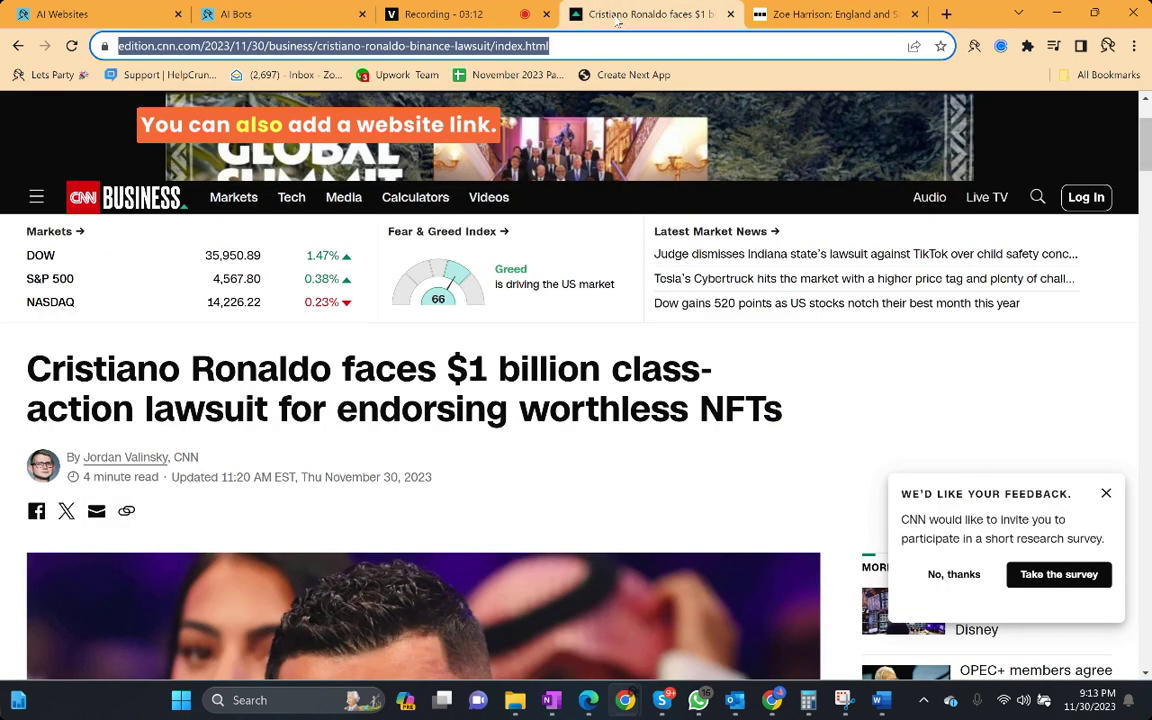
{"action": "left_click", "coordinate": [620, 14]}
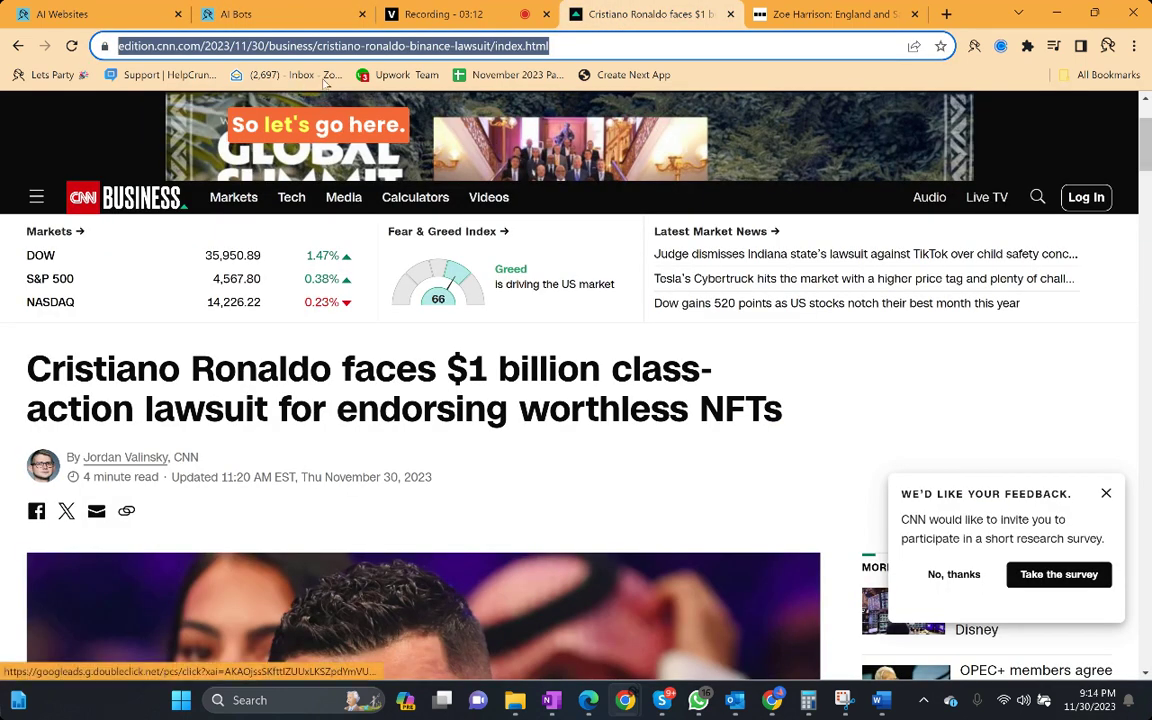
{"action": "left_click", "coordinate": [583, 44]}
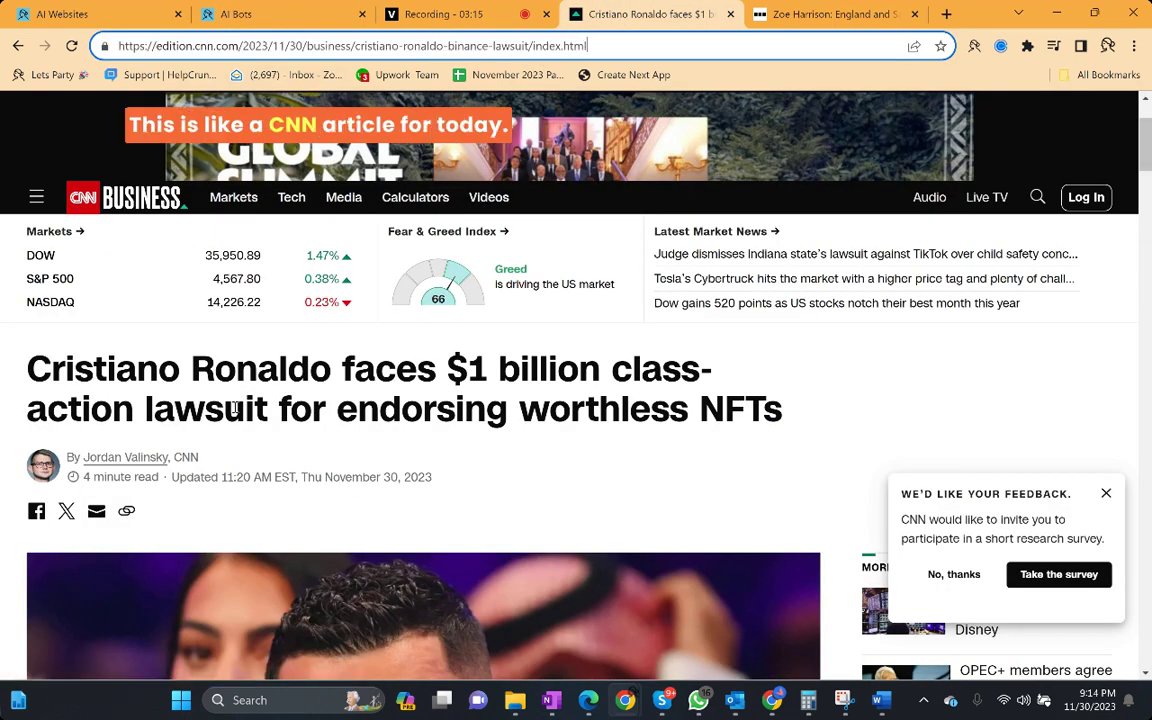
{"action": "triple_click", "coordinate": [358, 48]}
{"action": "key", "text": "ctrl+c"}
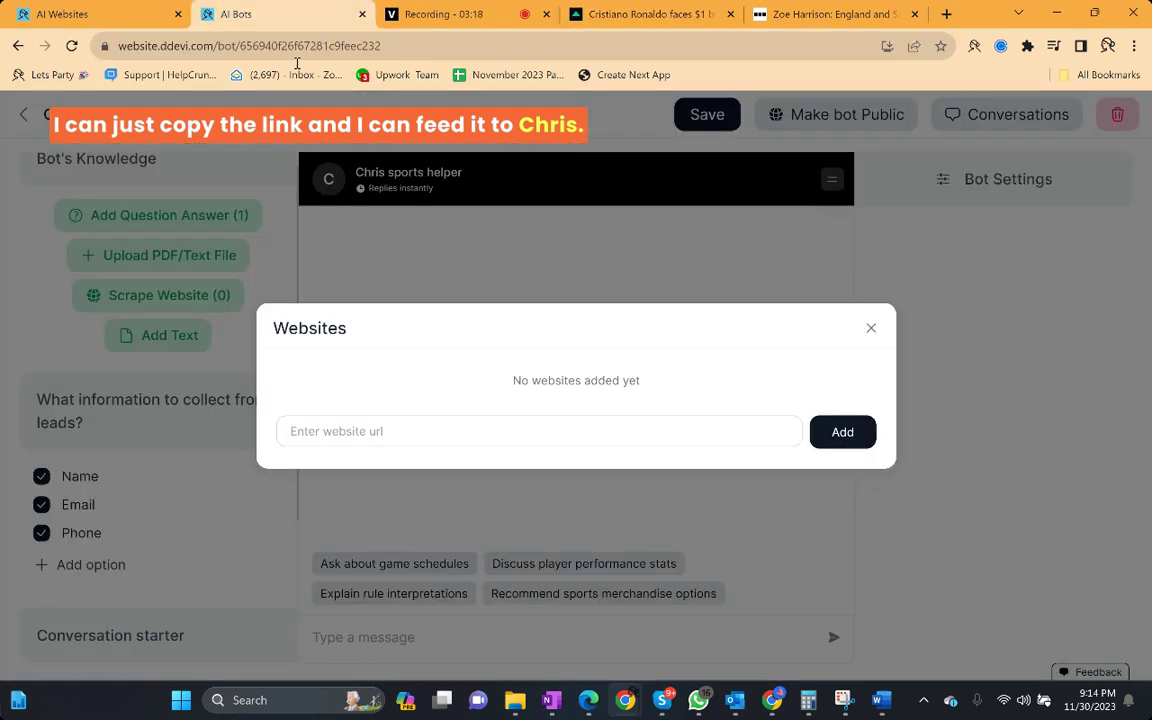
{"action": "left_click", "coordinate": [375, 431]}
{"action": "key", "text": "ctrl+v"}
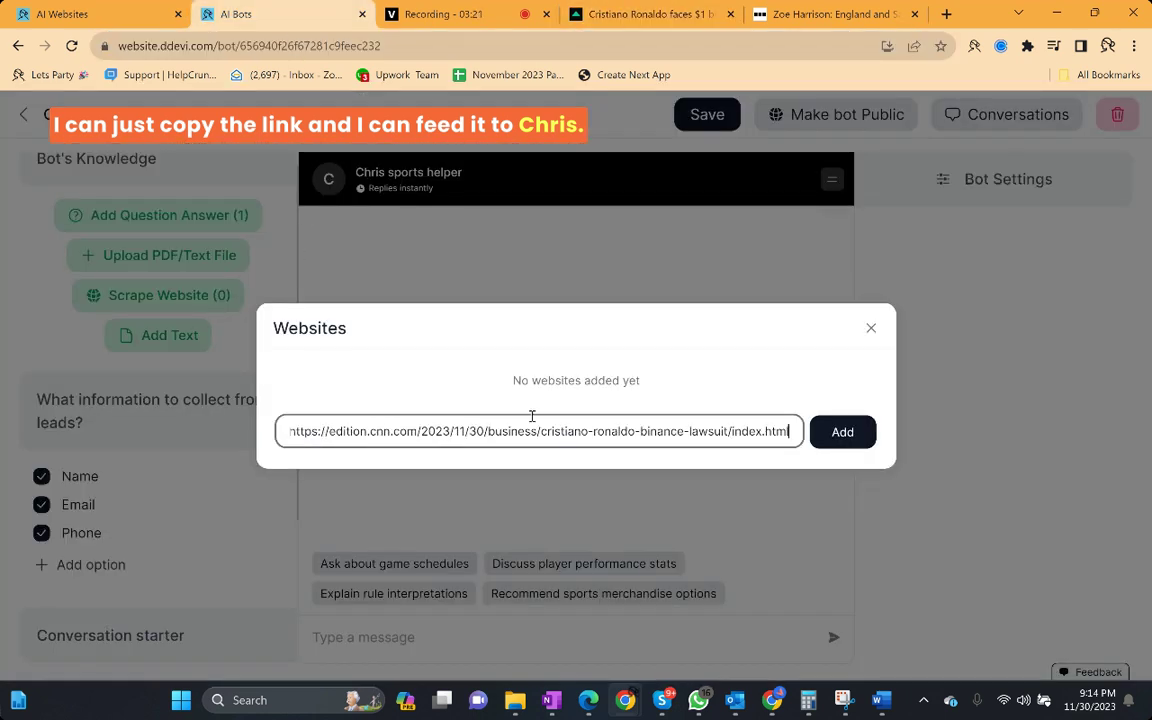
{"action": "left_click", "coordinate": [841, 432]}
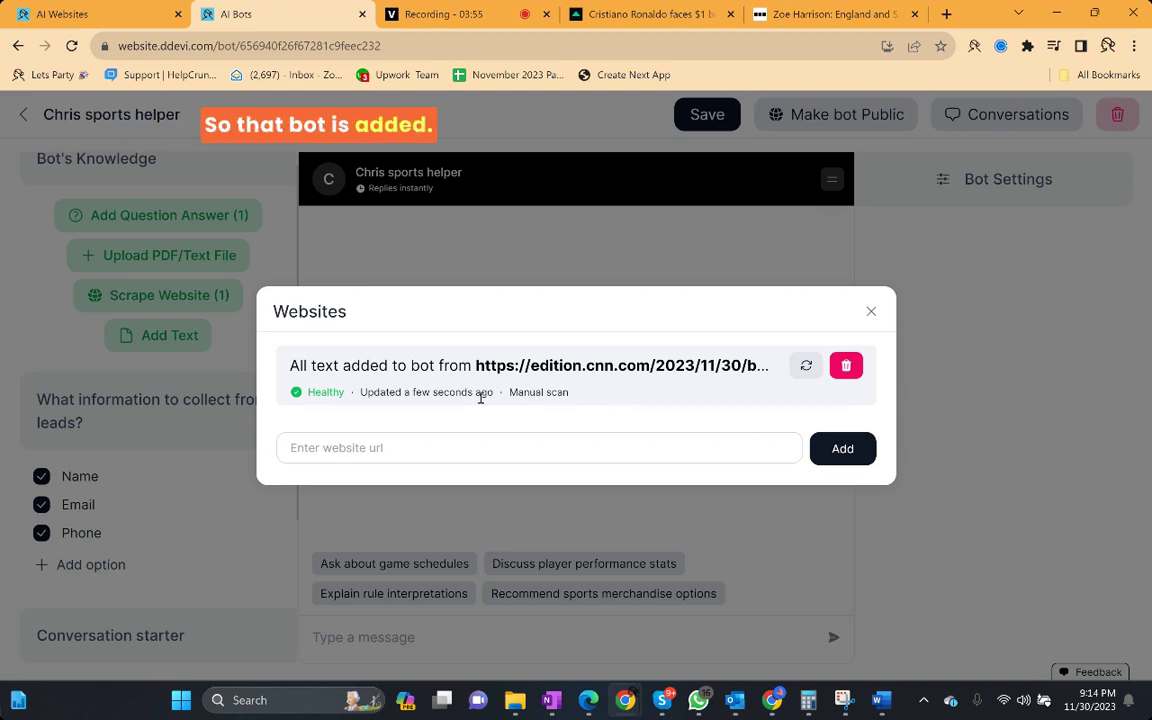
Paste the copied BBC rugby article text as a knowledge entry titled 'Zoe harrison ban'
{"action": "left_click", "coordinate": [871, 313]}
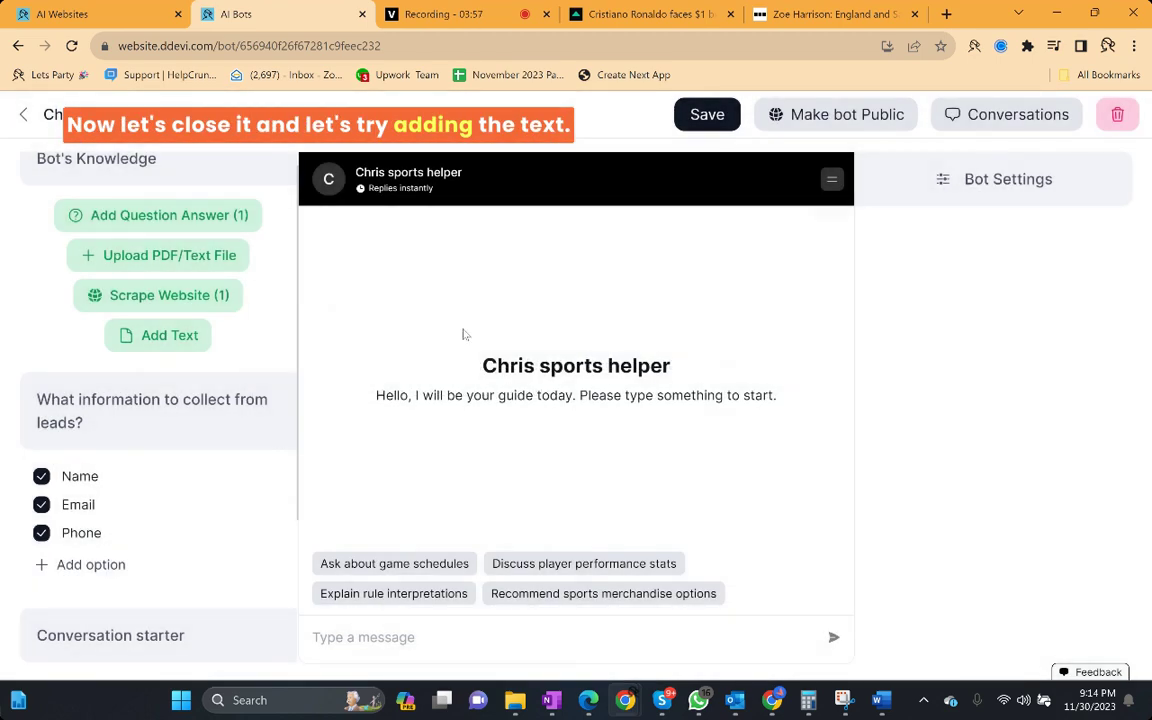
{"action": "left_click", "coordinate": [159, 339]}
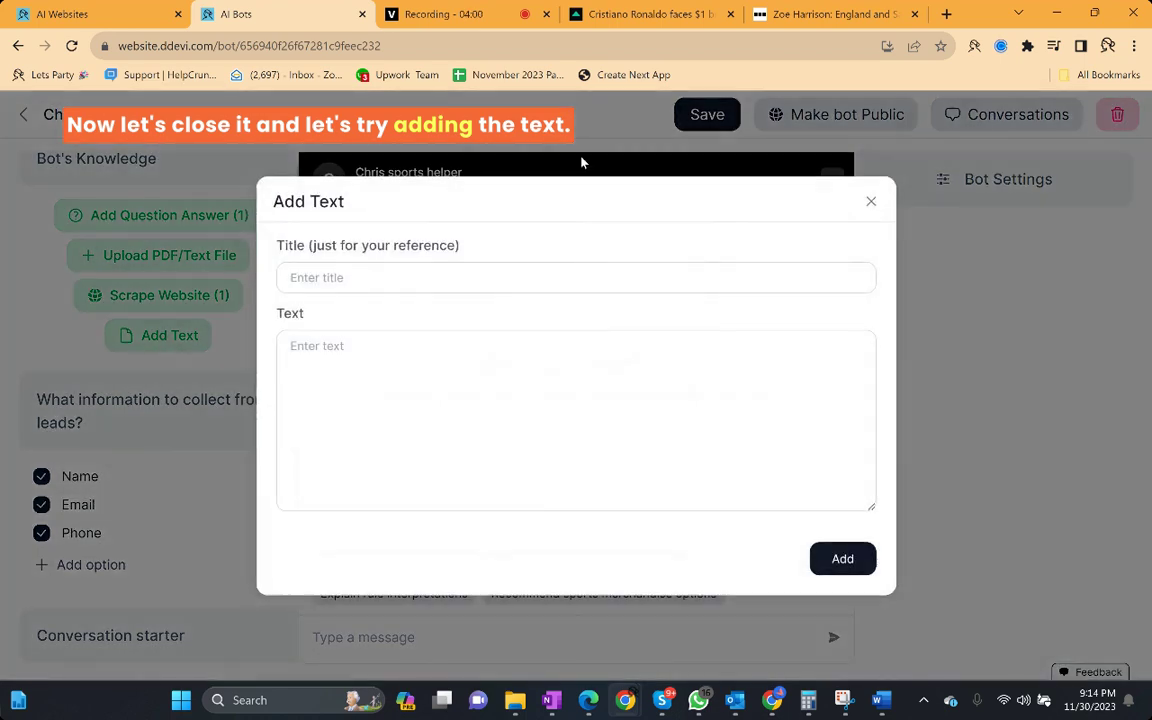
{"action": "left_click", "coordinate": [780, 14]}
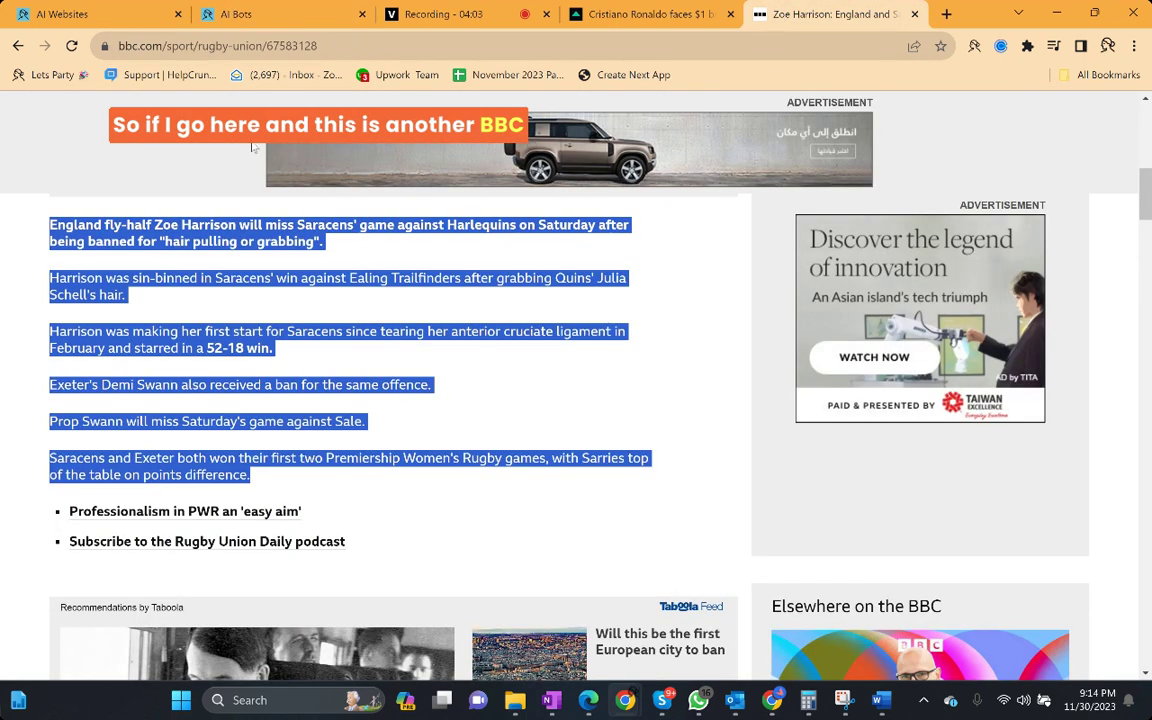
{"action": "right_click", "coordinate": [95, 236]}
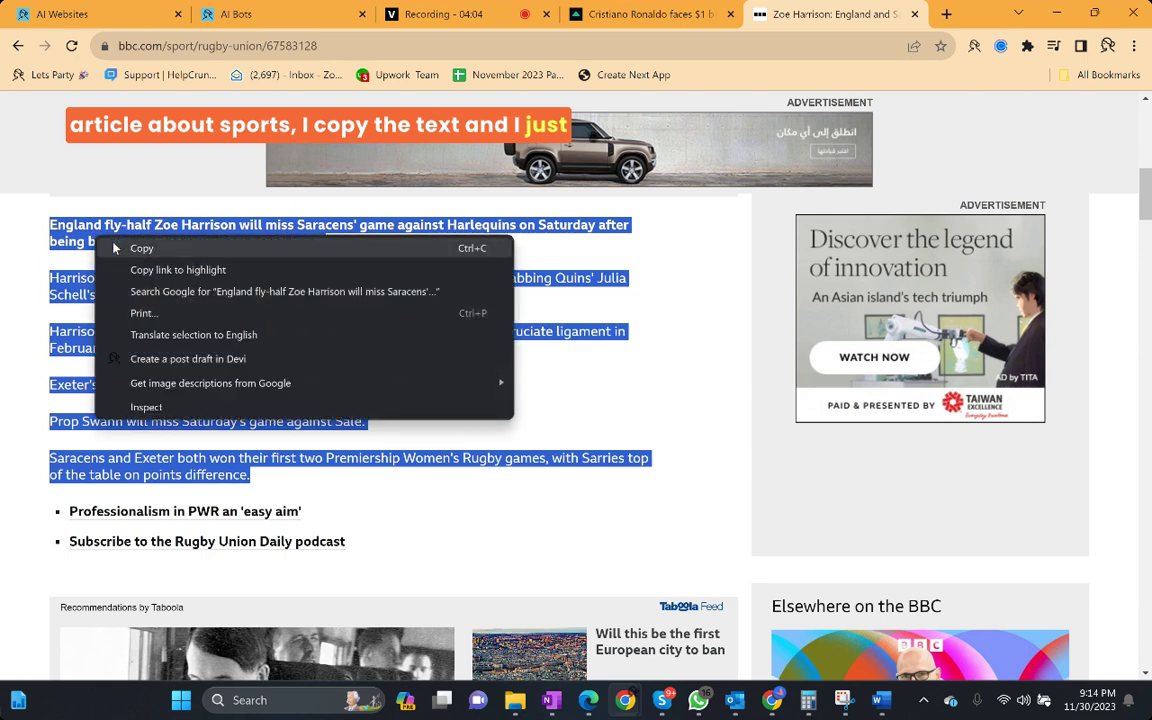
{"action": "left_click", "coordinate": [120, 251]}
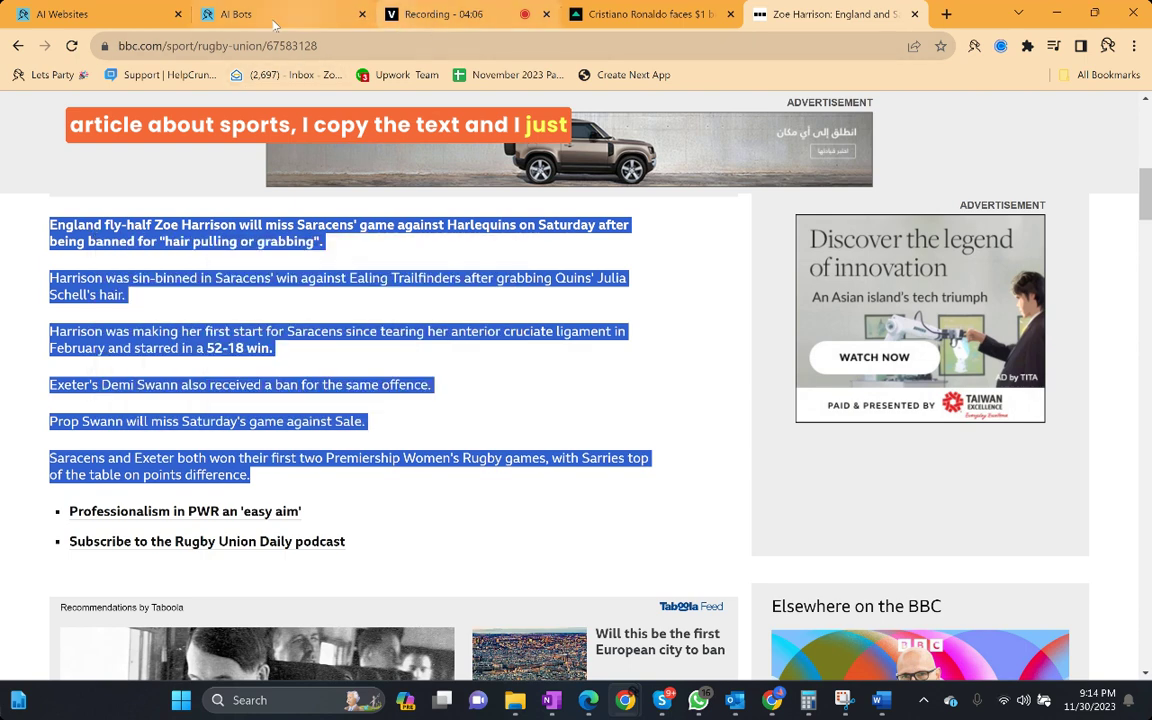
{"action": "left_click", "coordinate": [240, 14]}
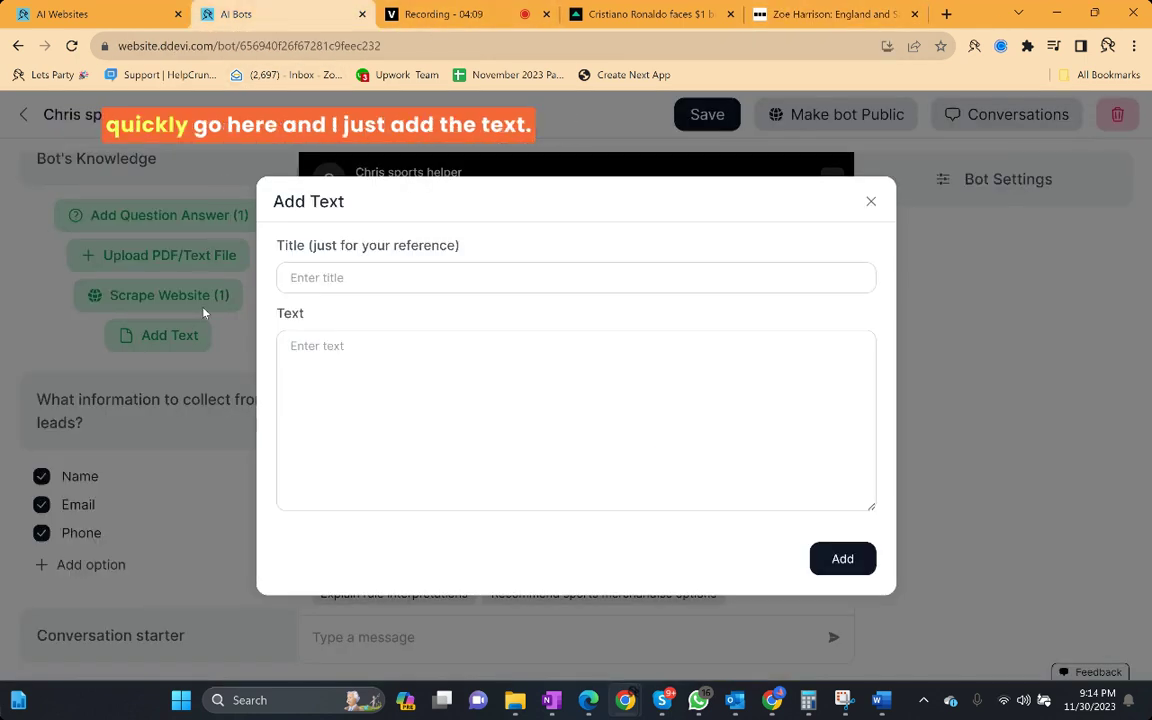
{"action": "left_click", "coordinate": [380, 366]}
{"action": "key", "text": "ctrl+v"}
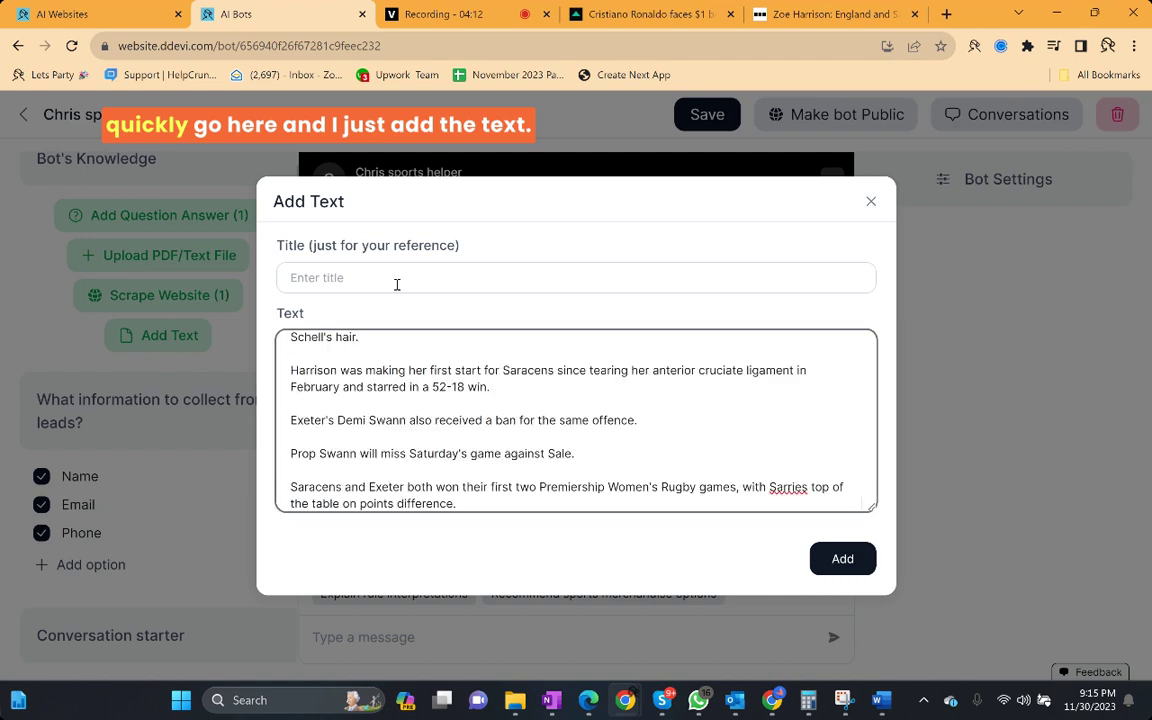
{"action": "left_click", "coordinate": [341, 285]}
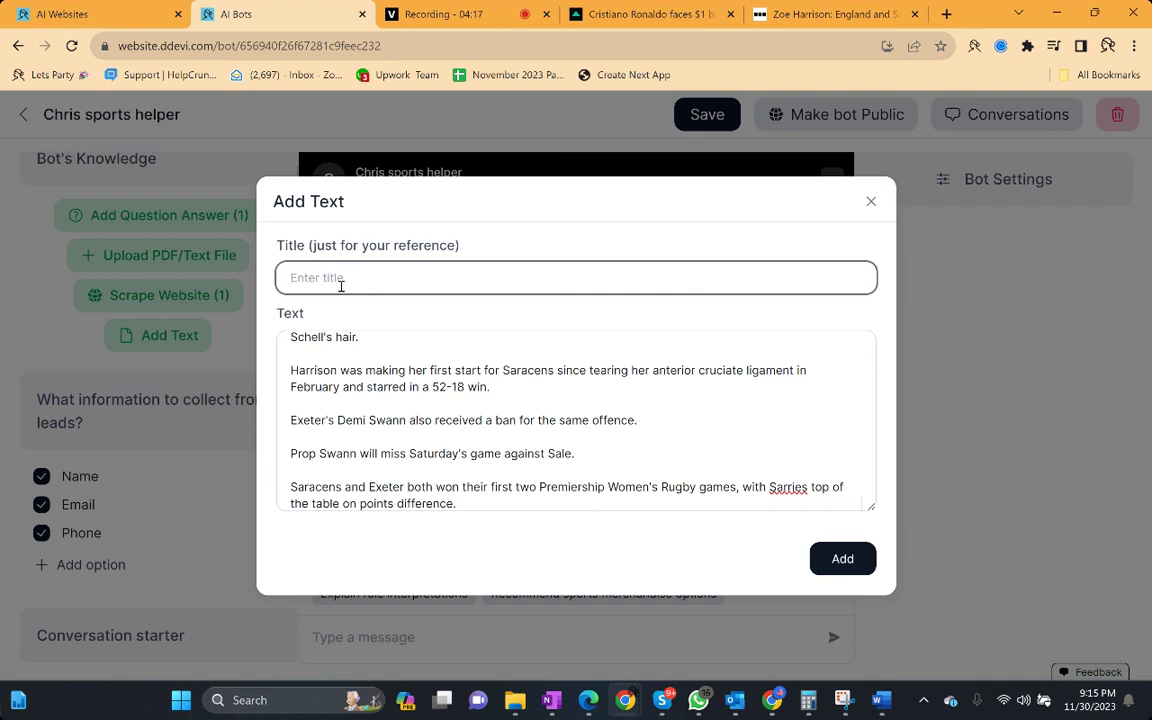
{"action": "type", "text": "Zoe harri"}
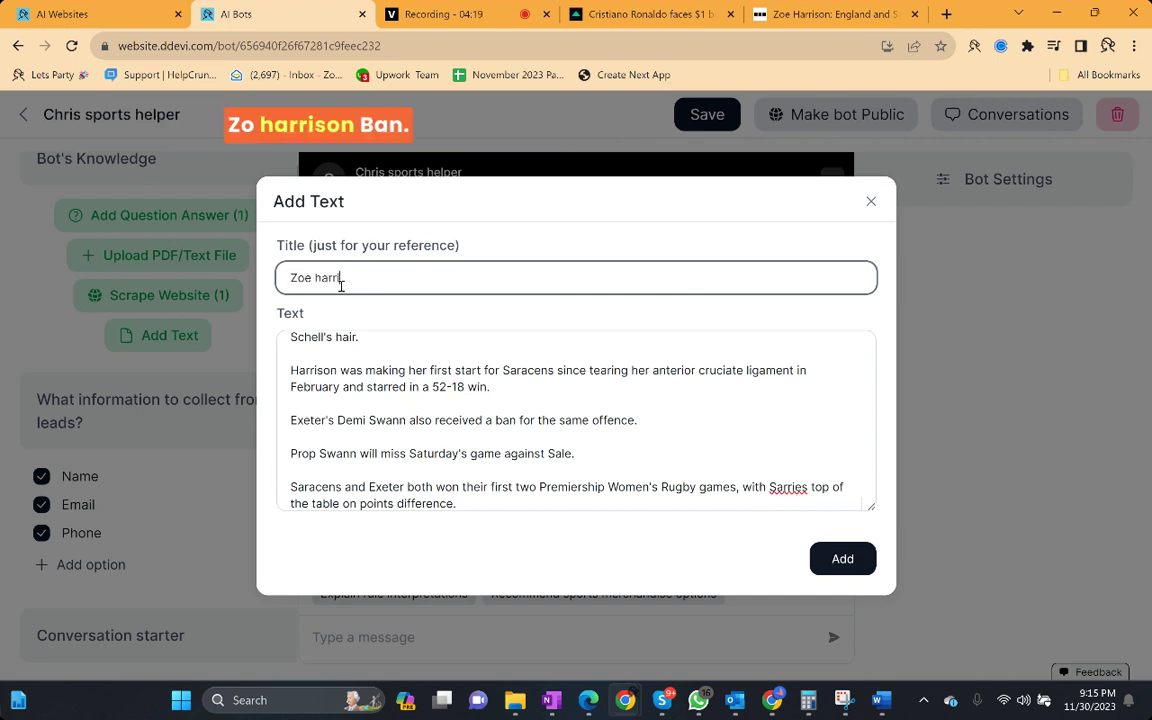
{"action": "type", "text": "son ban"}
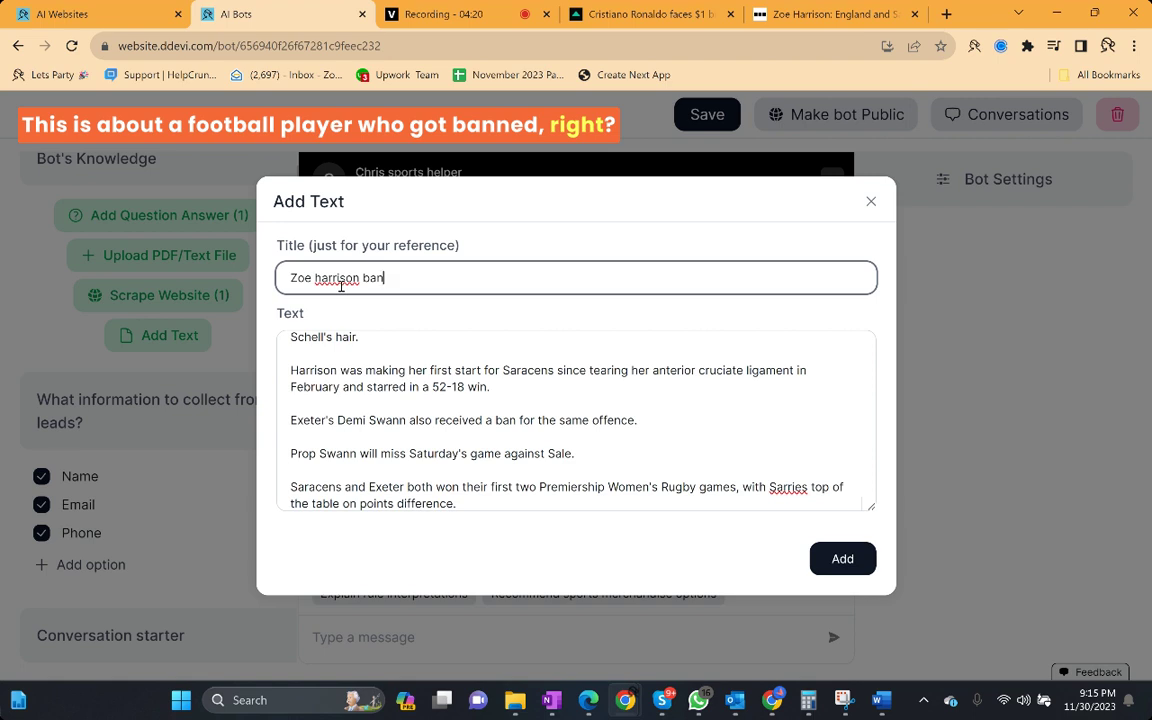
{"action": "left_click", "coordinate": [845, 562]}
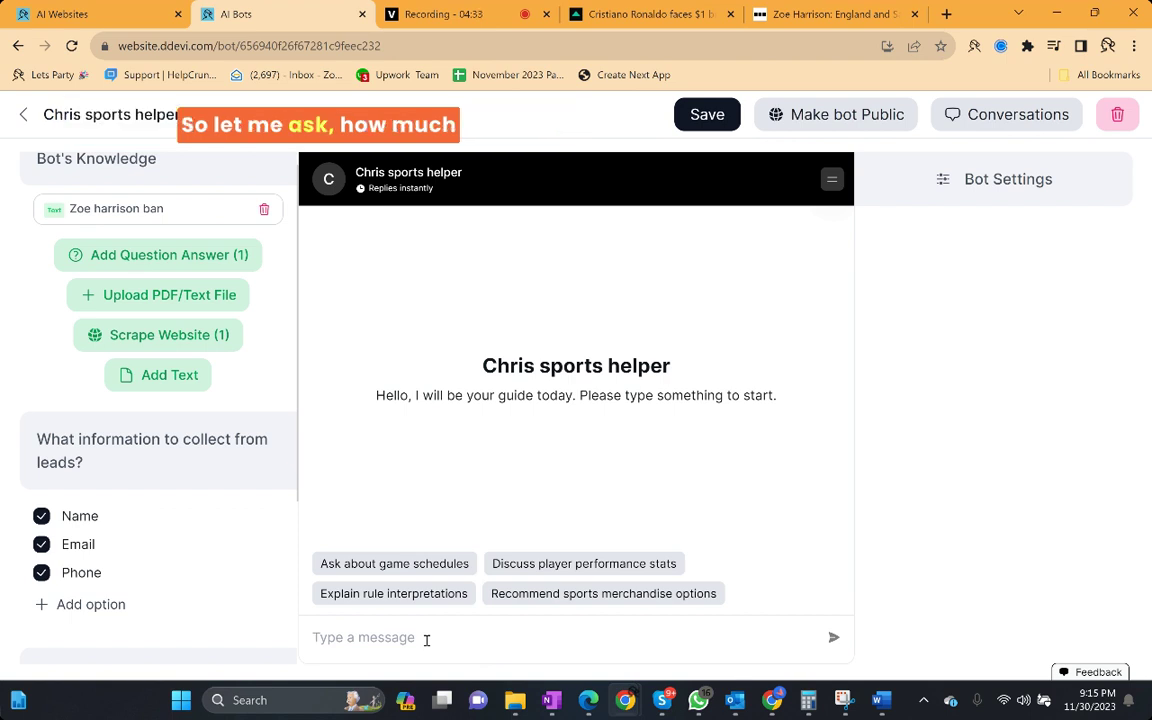
{"action": "type", "text": "How much is the lawsuit"}
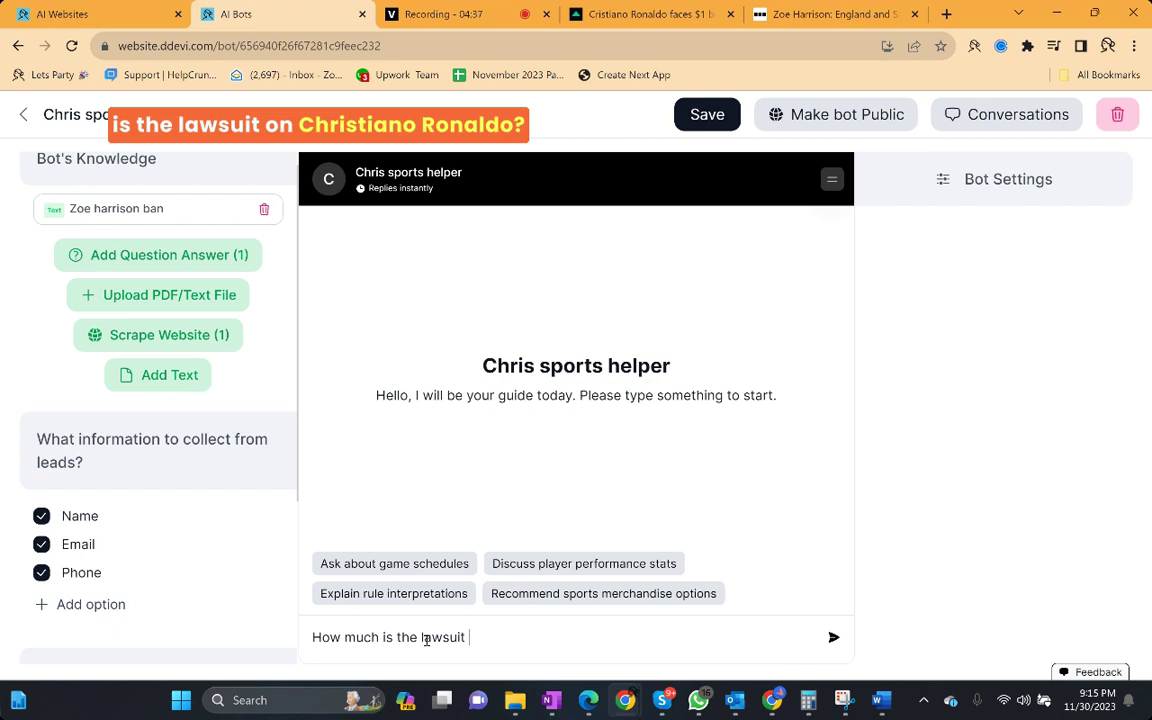
{"action": "type", "text": " on Cris"}
{"action": "type", "text": "tiano"}
{"action": "type", "text": " roand"}
{"action": "key", "text": "BackSpace"}
{"action": "key", "text": "BackSpace"}
{"action": "key", "text": "BackSpace"}
{"action": "type", "text": "nalde"}
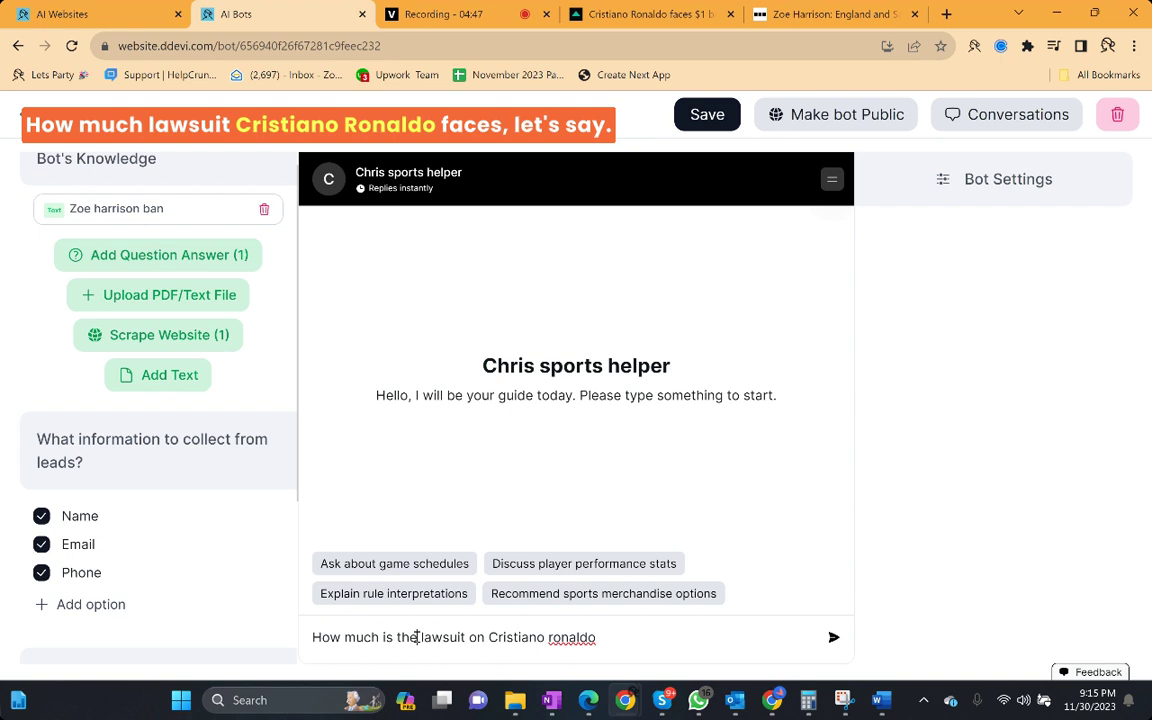
{"action": "left_click", "coordinate": [416, 637]}
{"action": "key", "text": "BackSpace"}
{"action": "key", "text": "BackSpace"}
{"action": "key", "text": "BackSpace"}
{"action": "key", "text": "BackSpace"}
{"action": "key", "text": "BackSpace"}
{"action": "key", "text": "BackSpace"}
{"action": "key", "text": "BackSpace"}
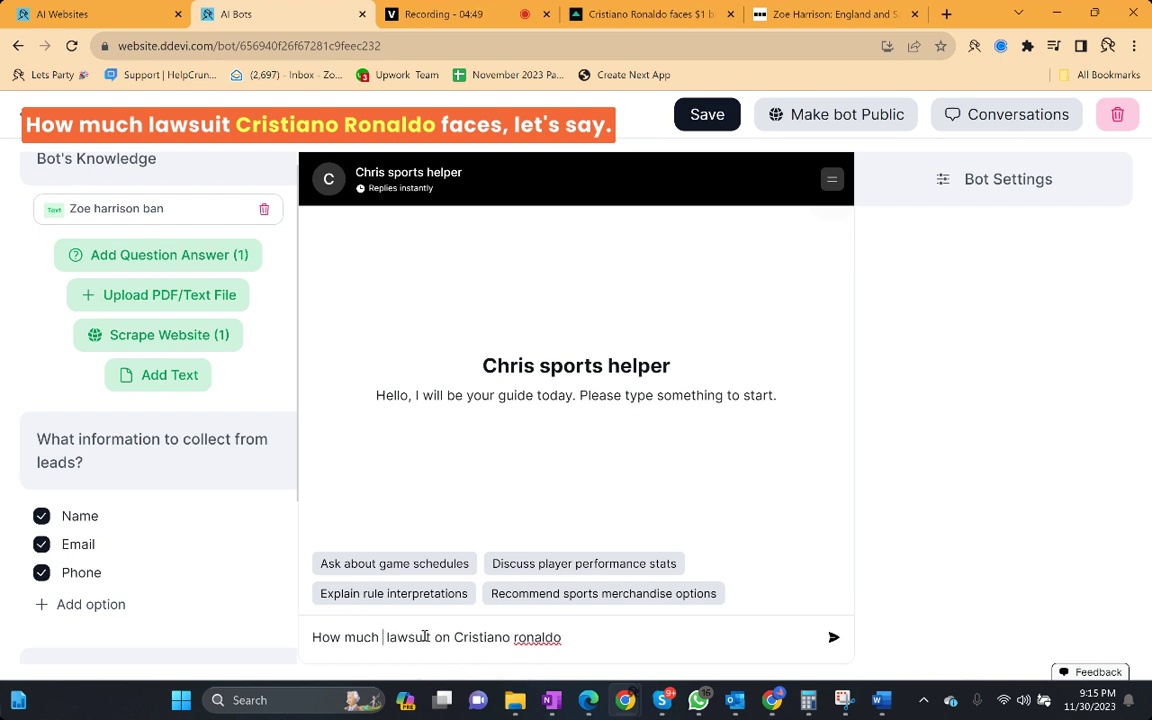
{"action": "left_click", "coordinate": [450, 637]}
{"action": "key", "text": "BackSpace"}
{"action": "key", "text": "BackSpace"}
{"action": "key", "text": "BackSpace"}
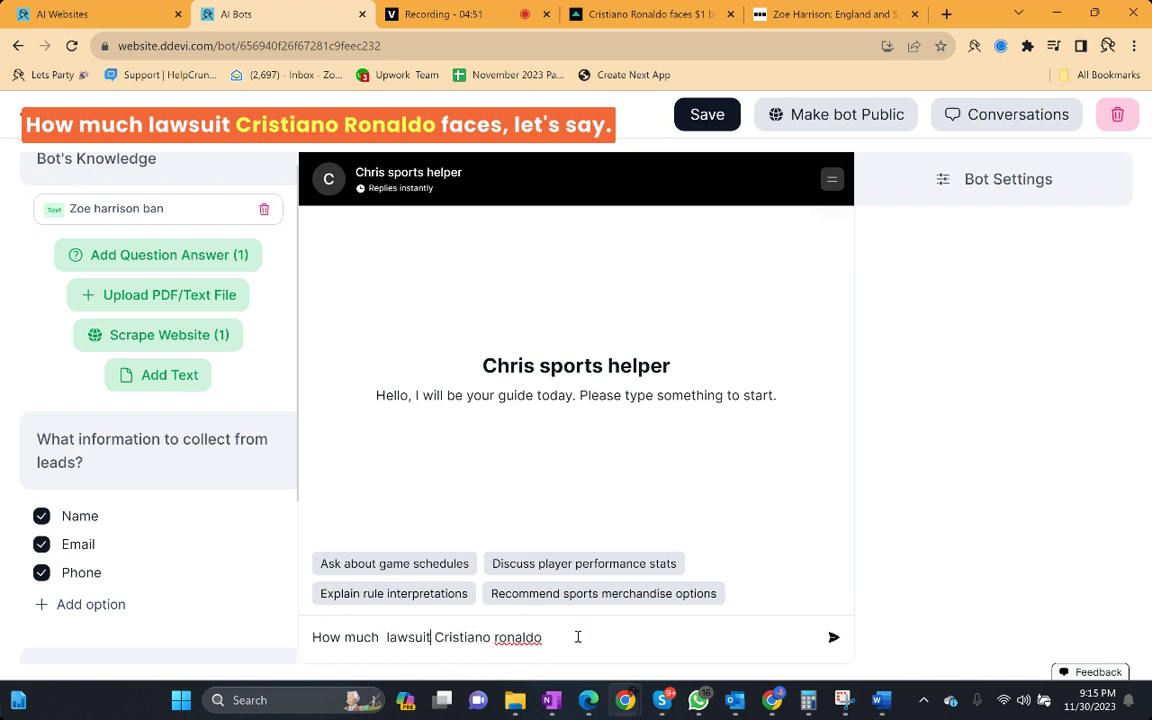
{"action": "type", "text": "face?"}
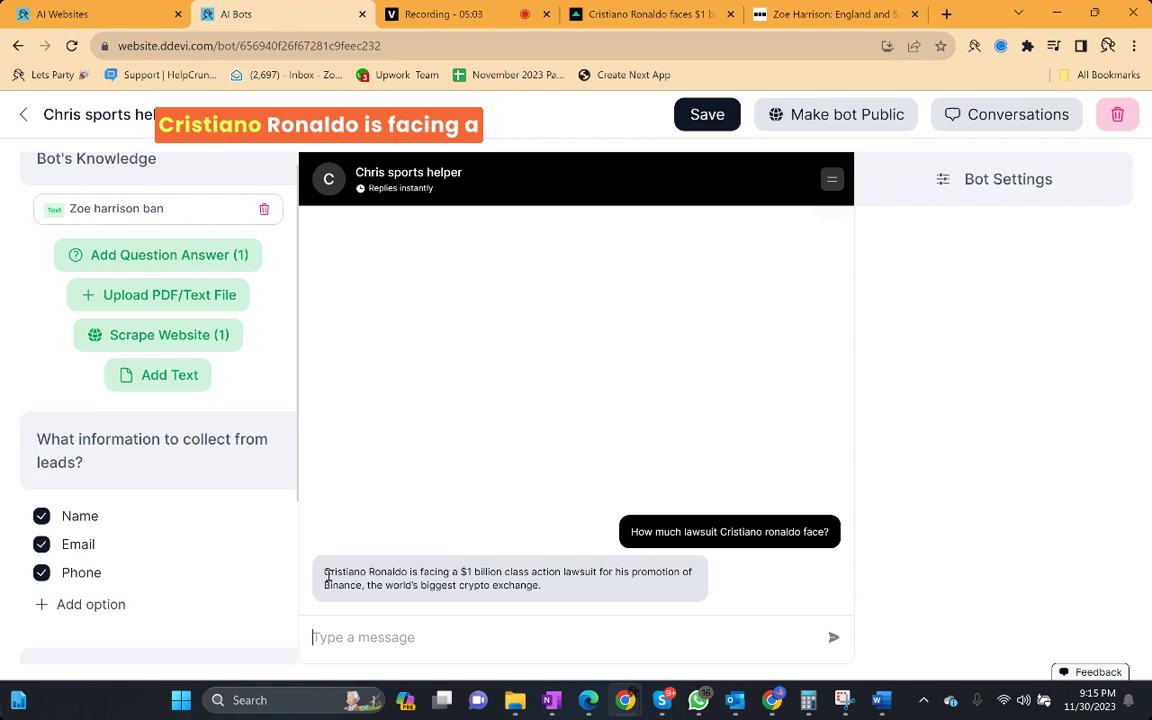
{"action": "left_click_drag", "start_coordinate": [326, 572], "coordinate": [534, 573]}
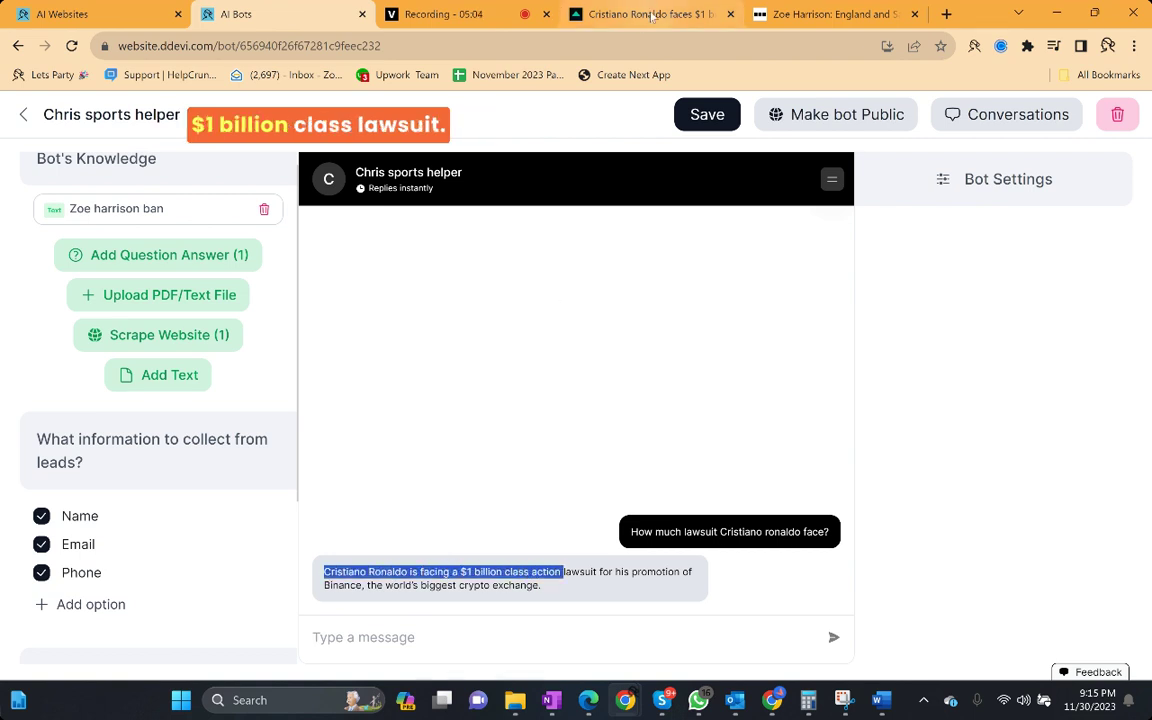
{"action": "left_click", "coordinate": [595, 14]}
{"action": "left_click_drag", "start_coordinate": [25, 345], "coordinate": [666, 376]}
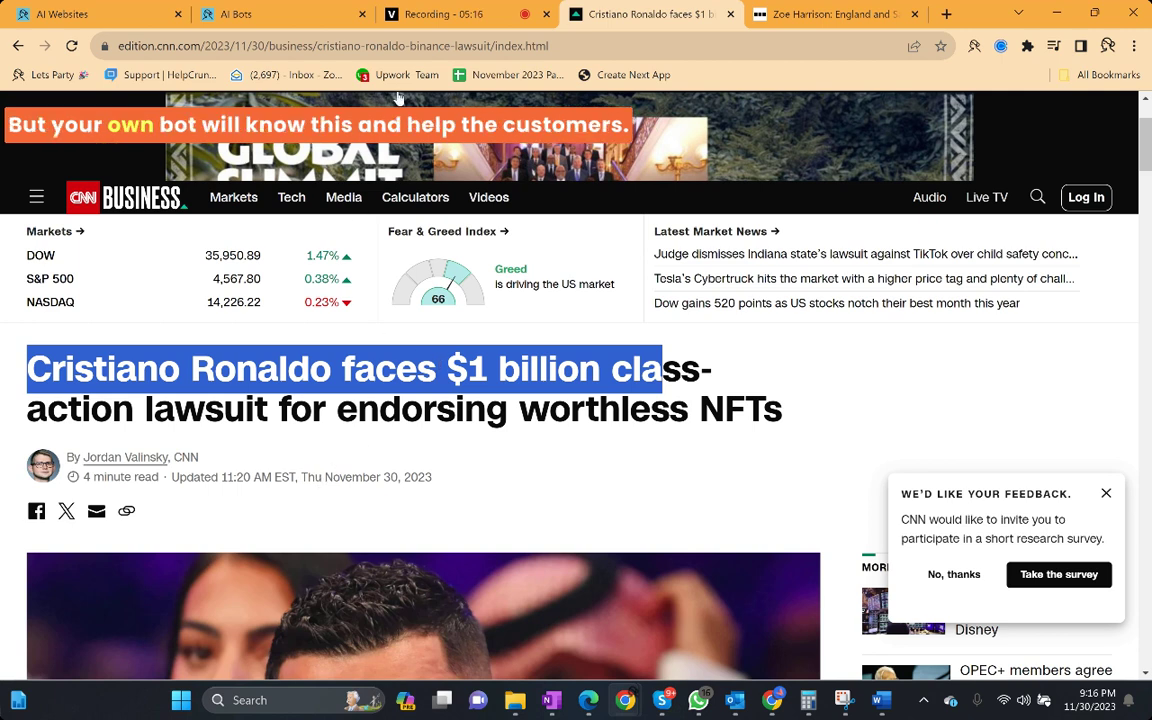
{"action": "left_click", "coordinate": [450, 20]}
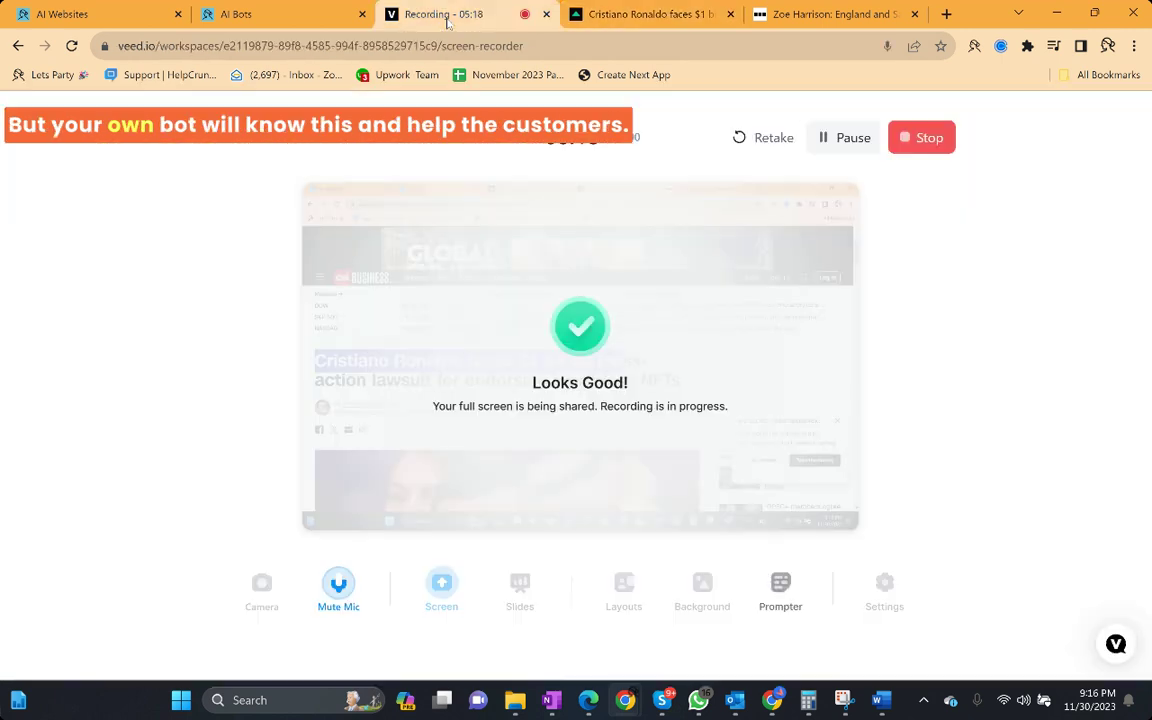
{"action": "left_click", "coordinate": [597, 24]}
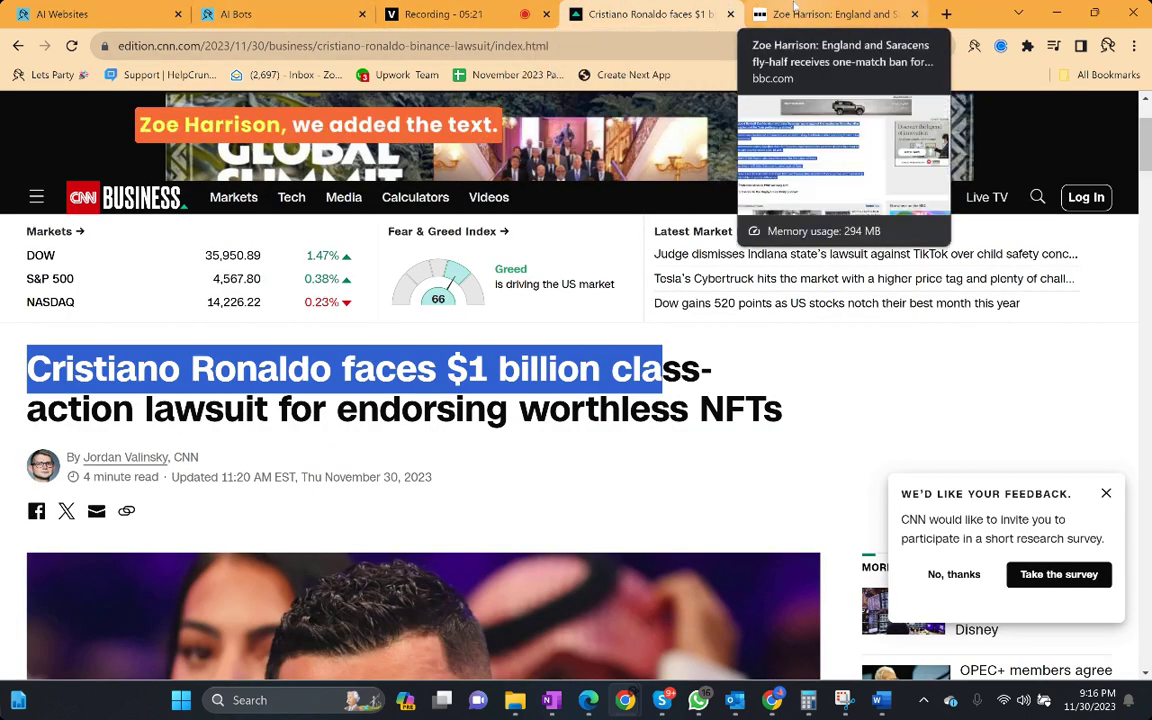
{"action": "left_click", "coordinate": [284, 16]}
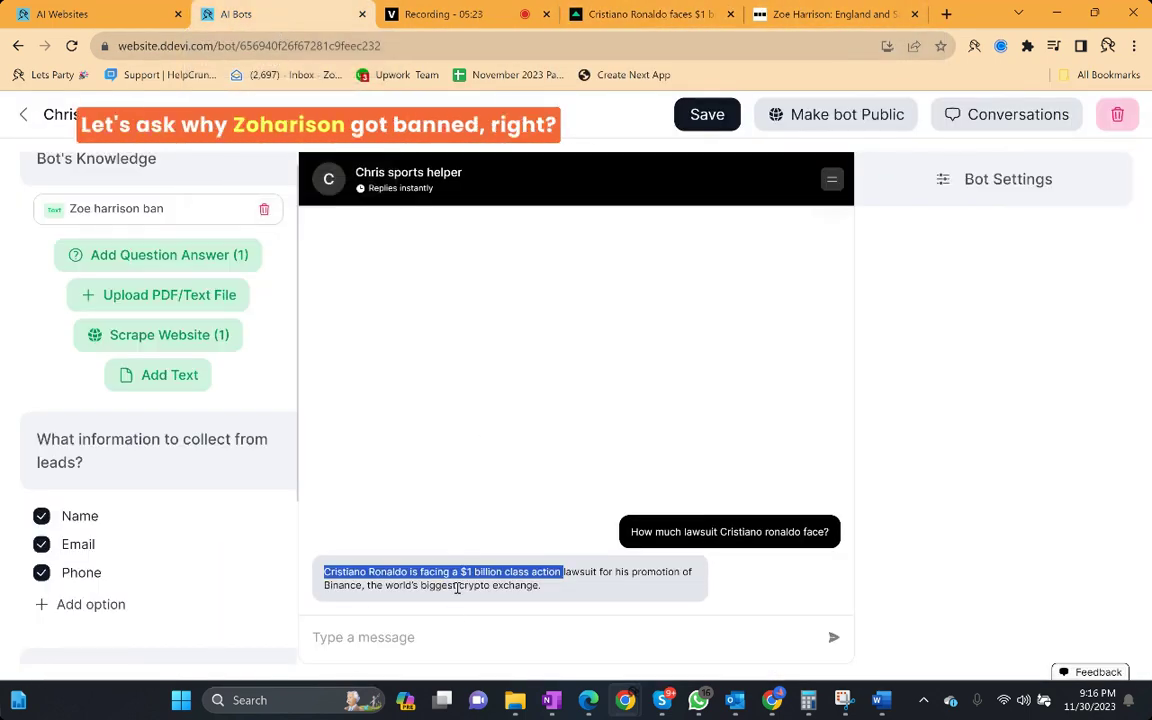
{"action": "left_click", "coordinate": [447, 629]}
{"action": "type", "text": "What"}
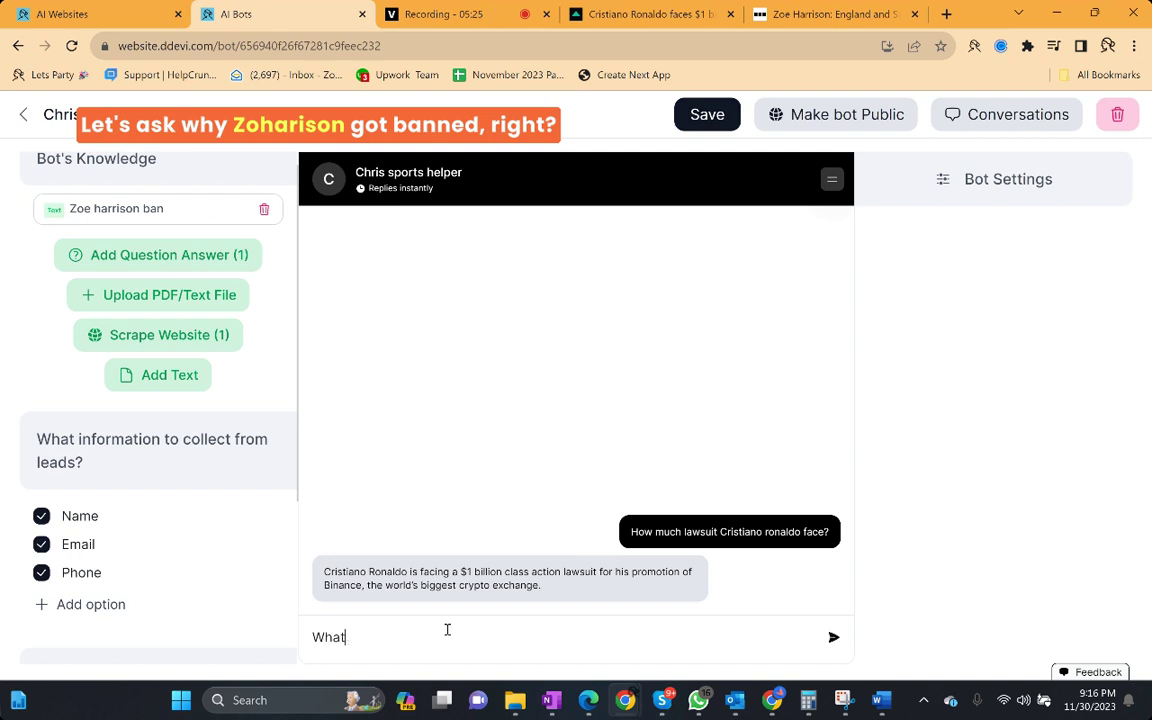
{"action": "key", "text": "BackSpace"}
{"action": "type", "text": "y Zoe Harrison got banned?"}
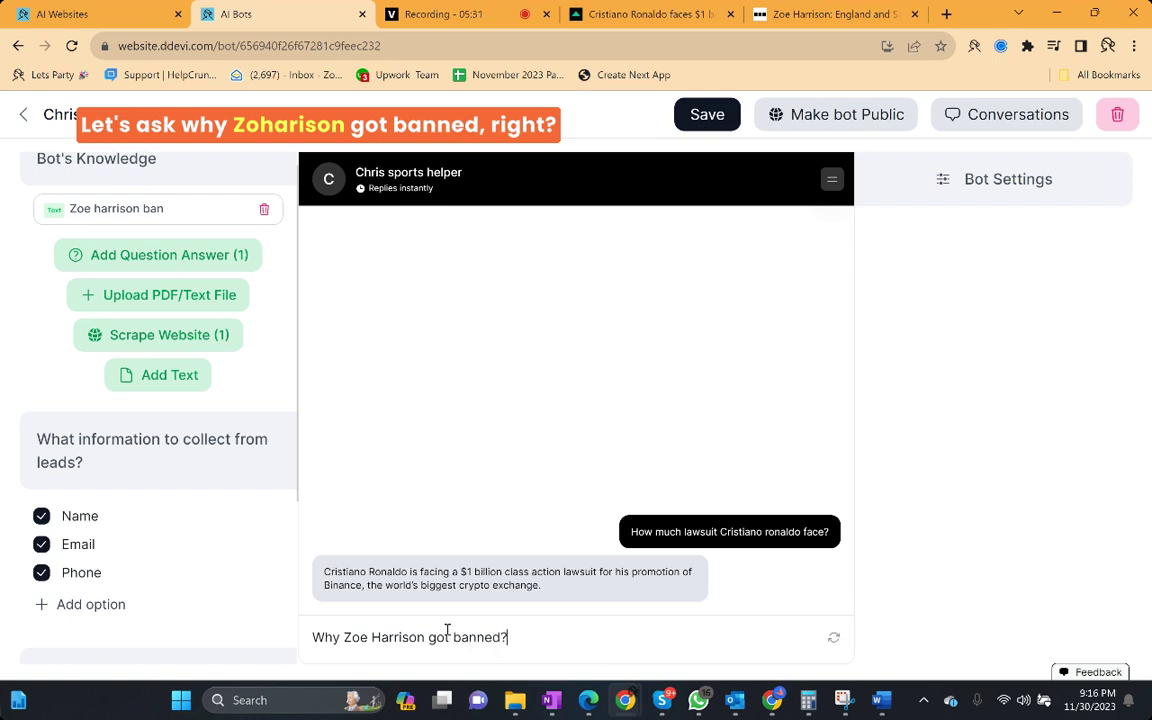
{"action": "key", "text": "Return"}
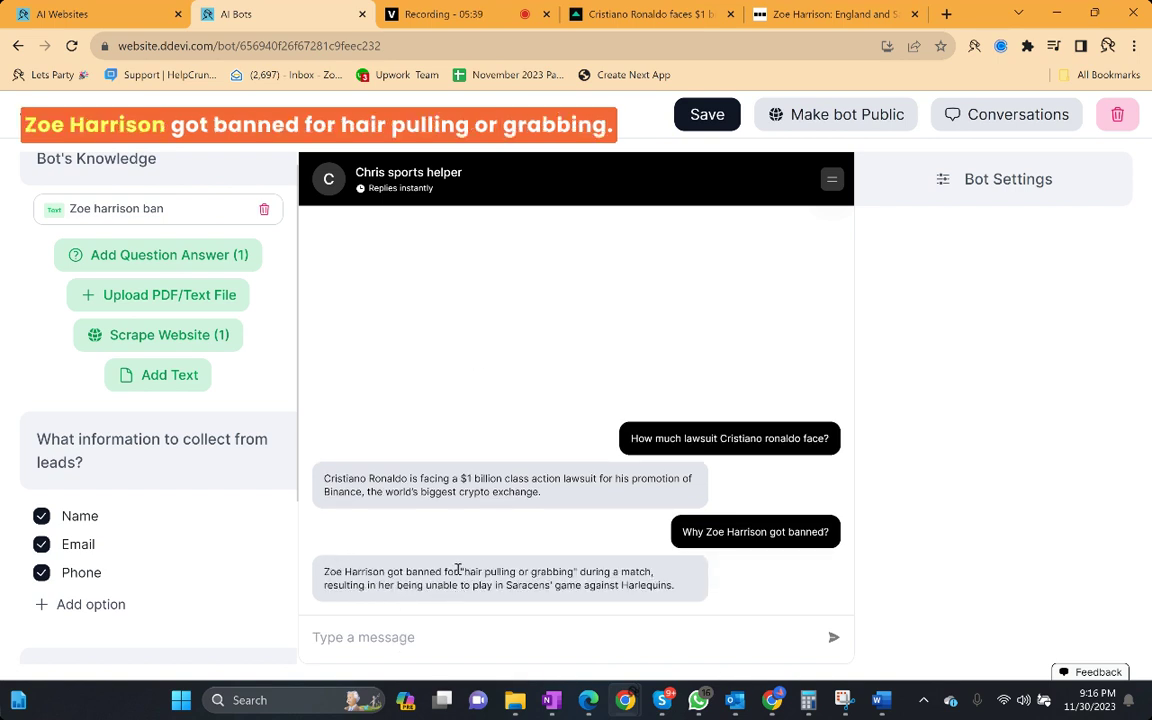
Compare the bot's ban reason with the matching passage in the BBC article
{"action": "left_click_drag", "start_coordinate": [458, 571], "coordinate": [574, 571]}
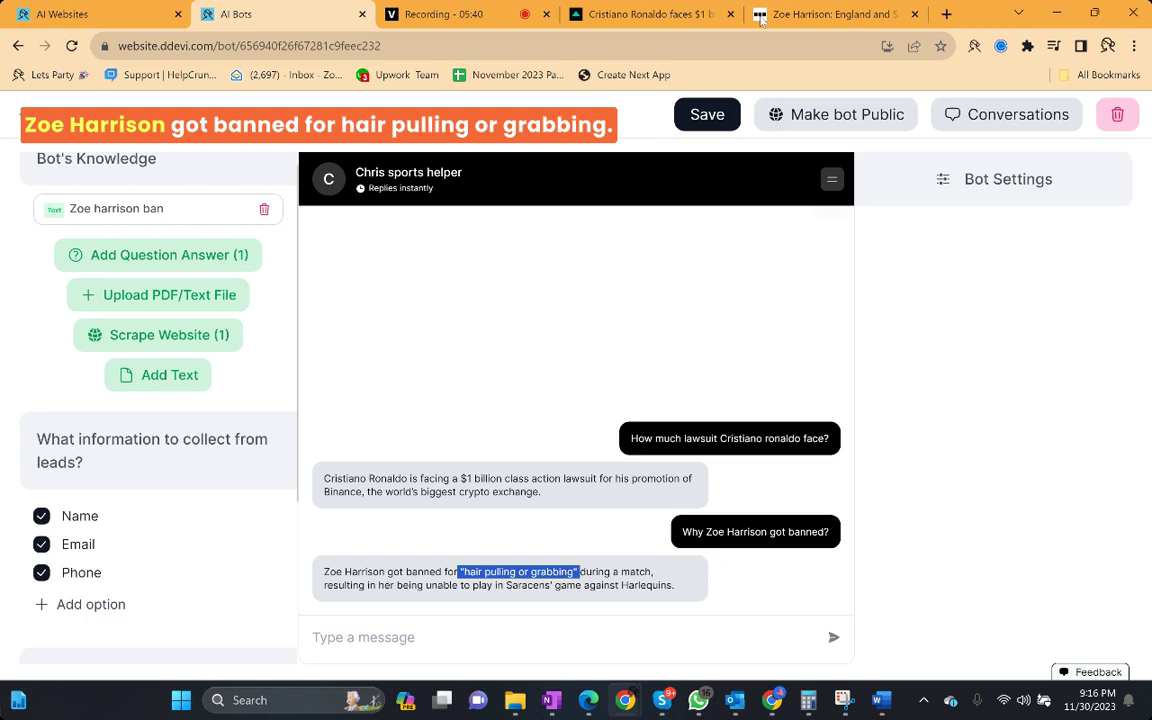
{"action": "left_click", "coordinate": [830, 14]}
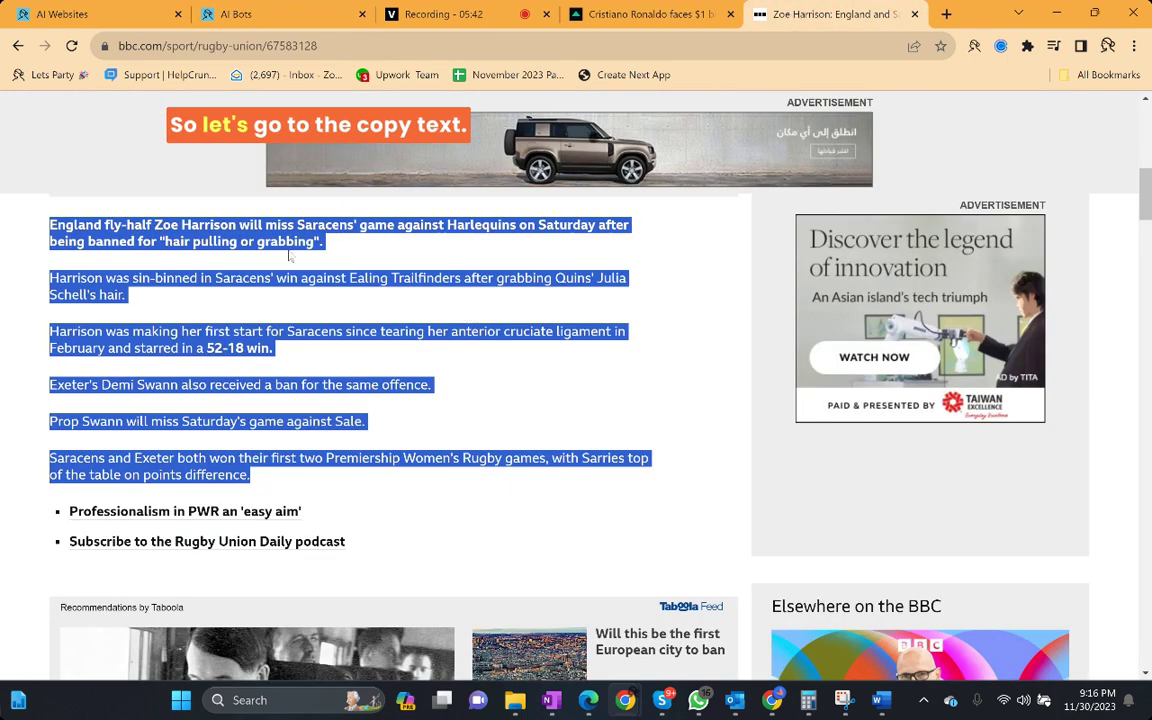
{"action": "left_click", "coordinate": [150, 256]}
{"action": "left_click_drag", "start_coordinate": [159, 241], "coordinate": [310, 258]}
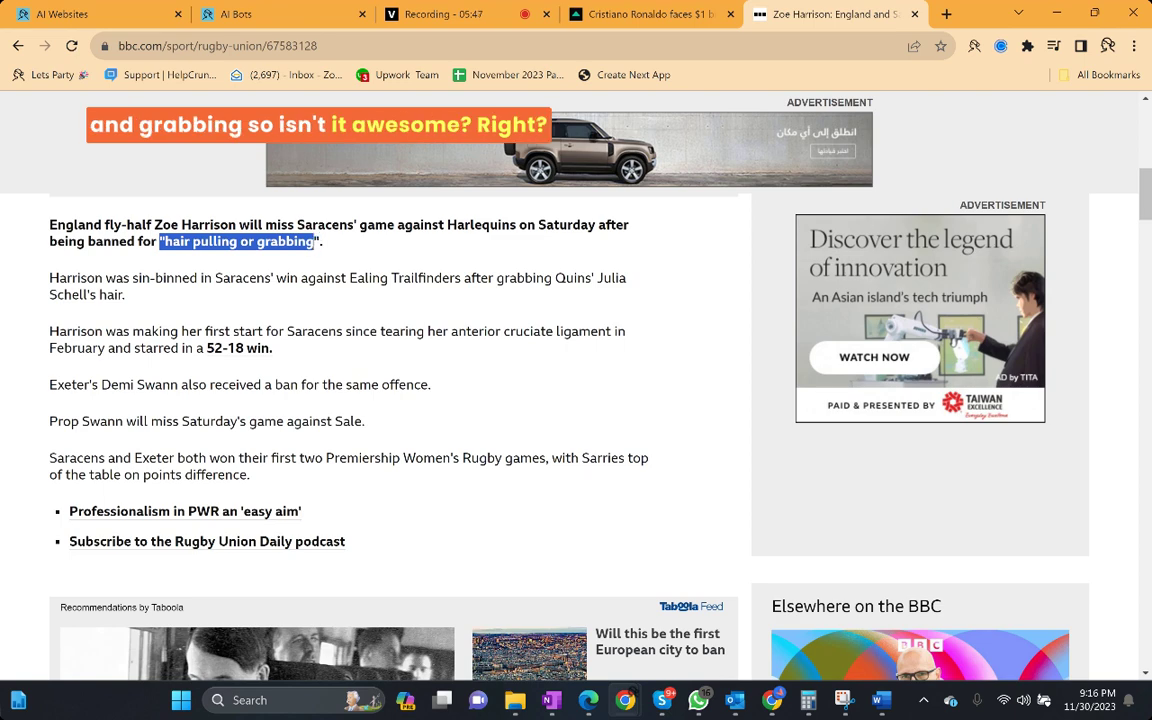
{"action": "left_click", "coordinate": [284, 14]}
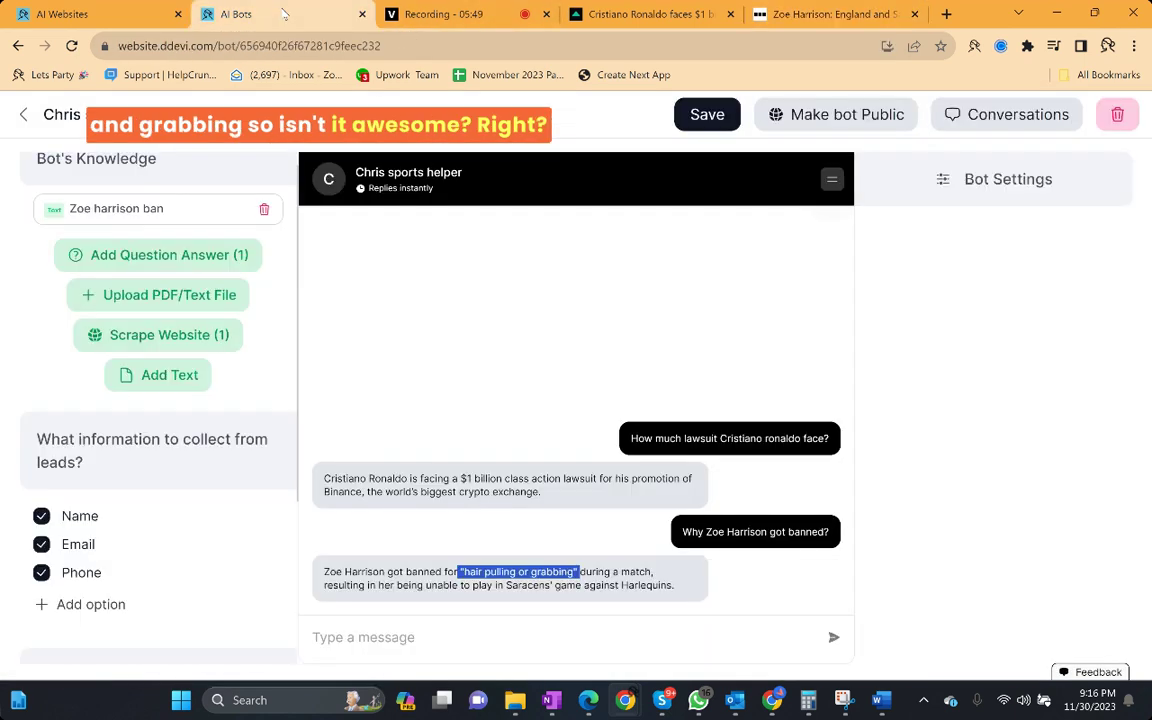
Check the saved Q&A list, then ask the test chat 'What is the refund policy?'
{"action": "left_click", "coordinate": [121, 258]}
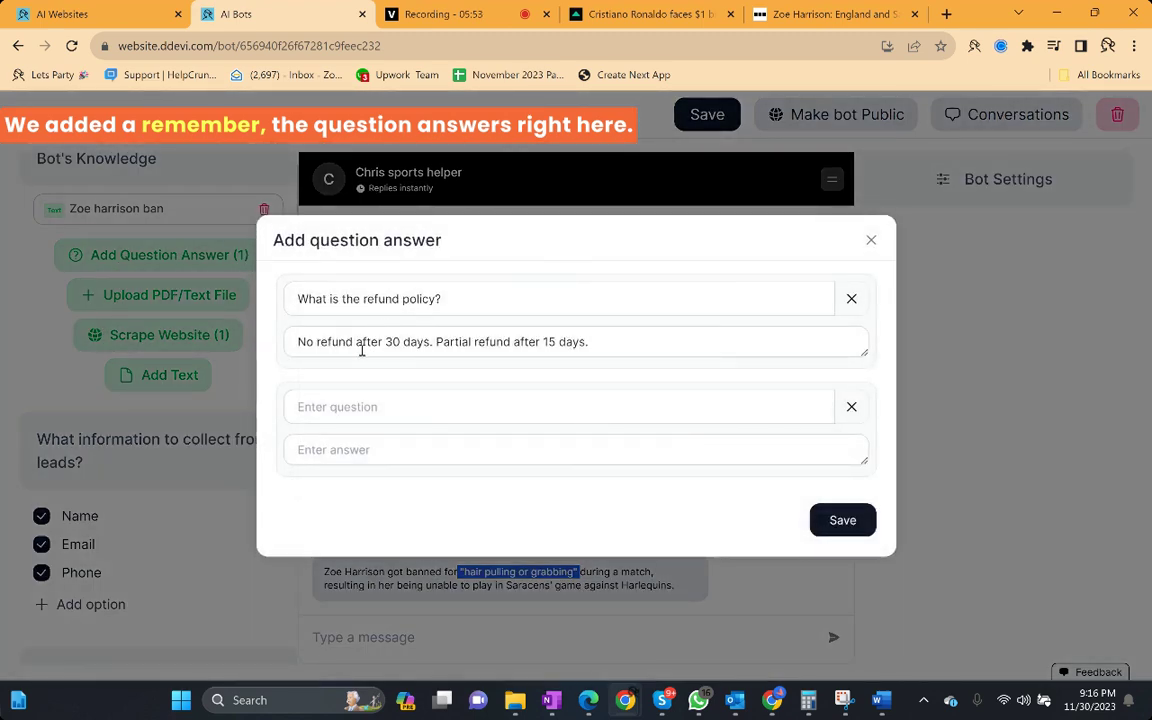
{"action": "left_click", "coordinate": [871, 241]}
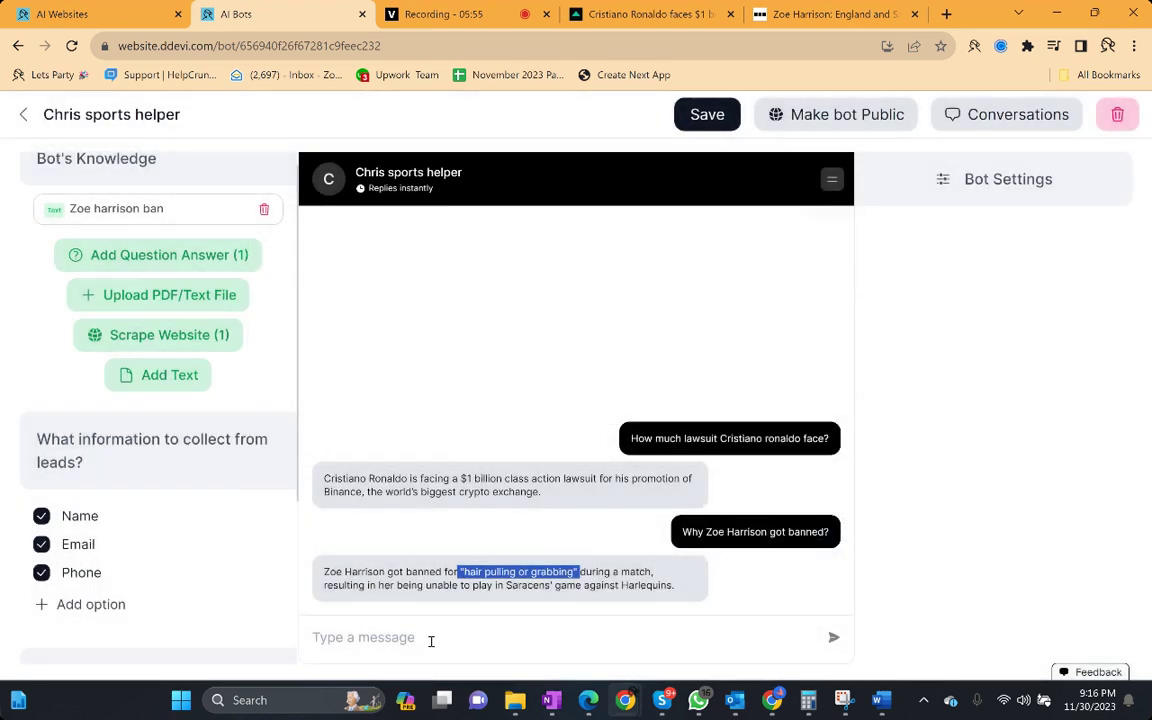
{"action": "left_click", "coordinate": [431, 640]}
{"action": "type", "text": "What i"}
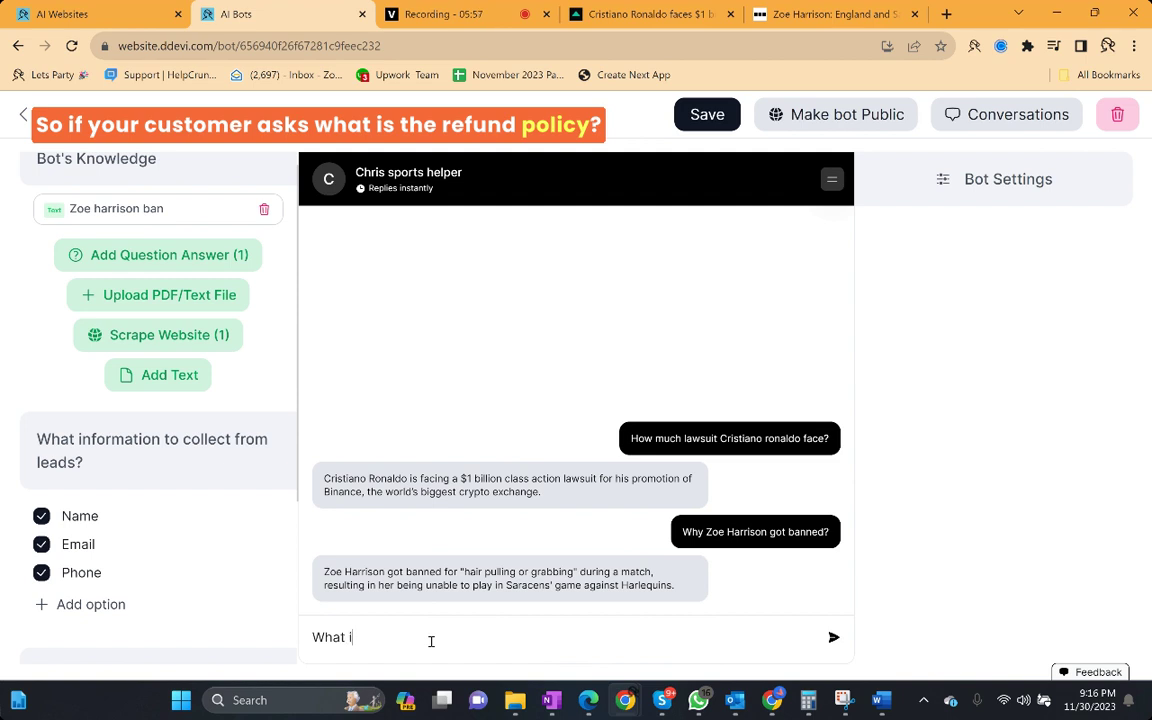
{"action": "type", "text": "s the refund policy?"}
{"action": "key", "text": "Return"}
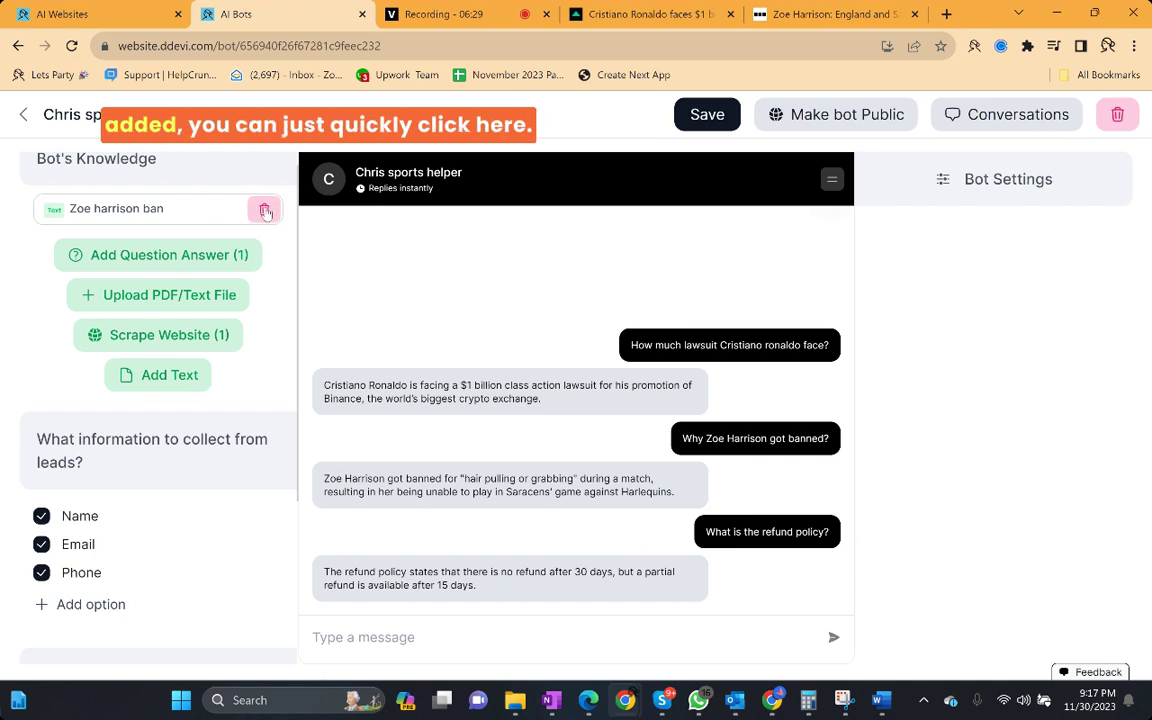
Save the bot, make it public, add it to AI Bookkeeping, and show the external embed script
{"action": "left_click", "coordinate": [706, 119]}
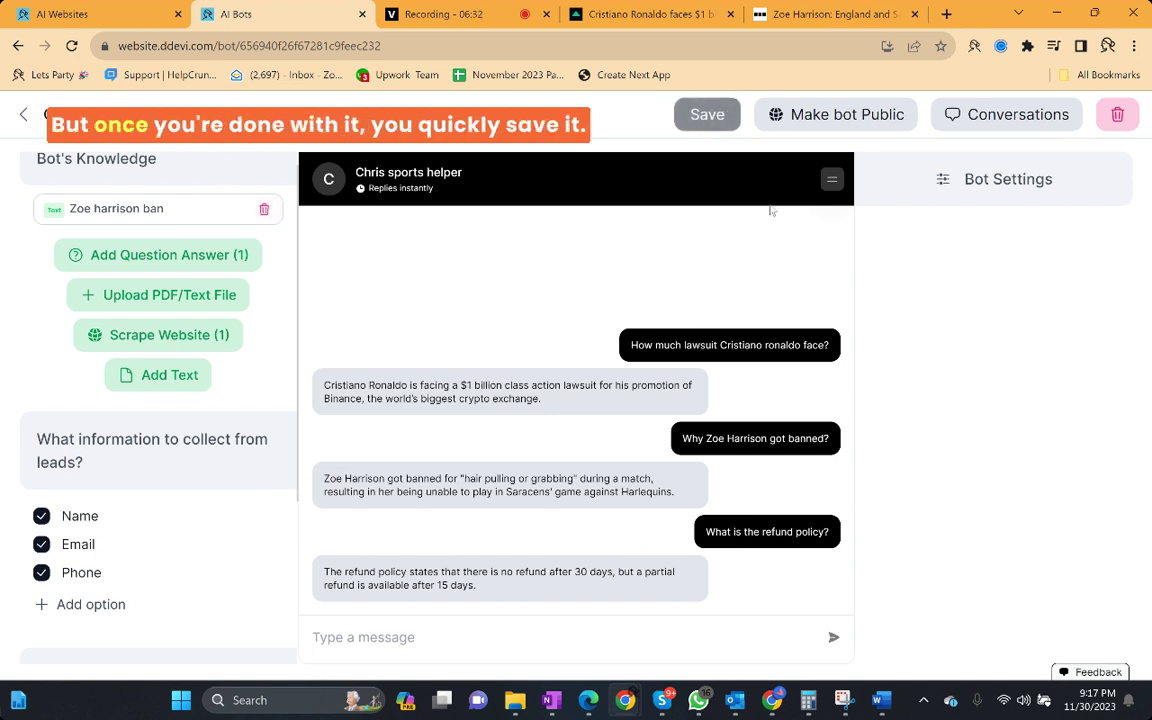
{"action": "left_click", "coordinate": [818, 116]}
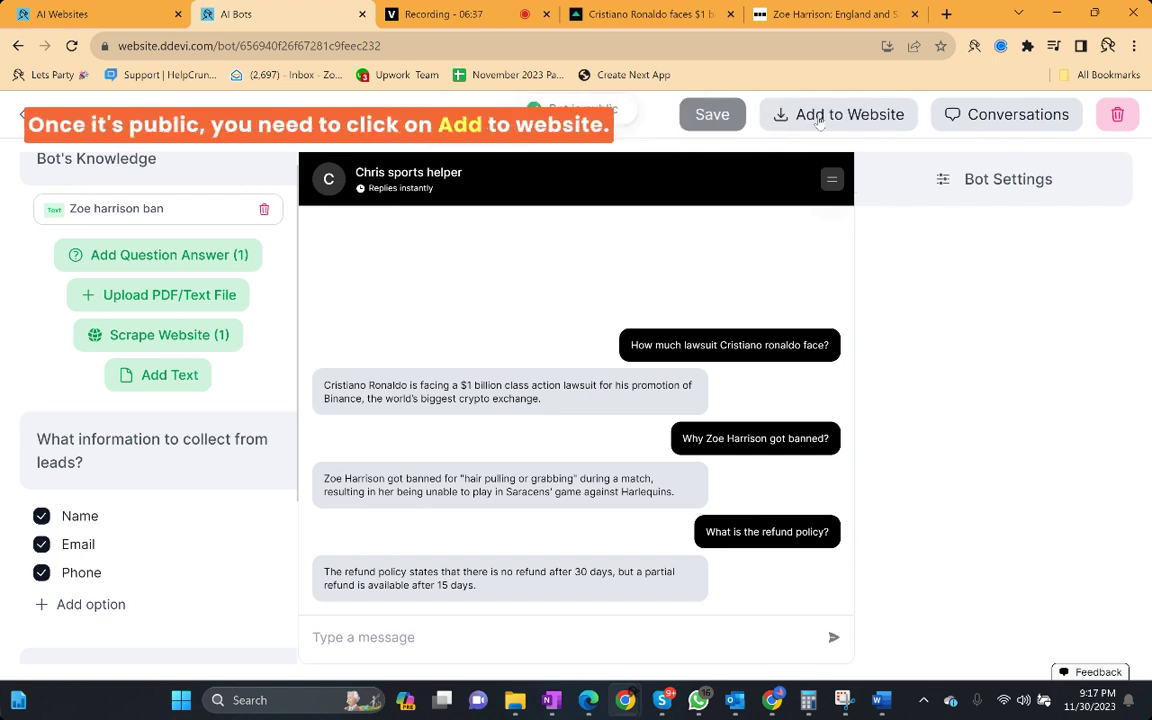
{"action": "left_click", "coordinate": [818, 118]}
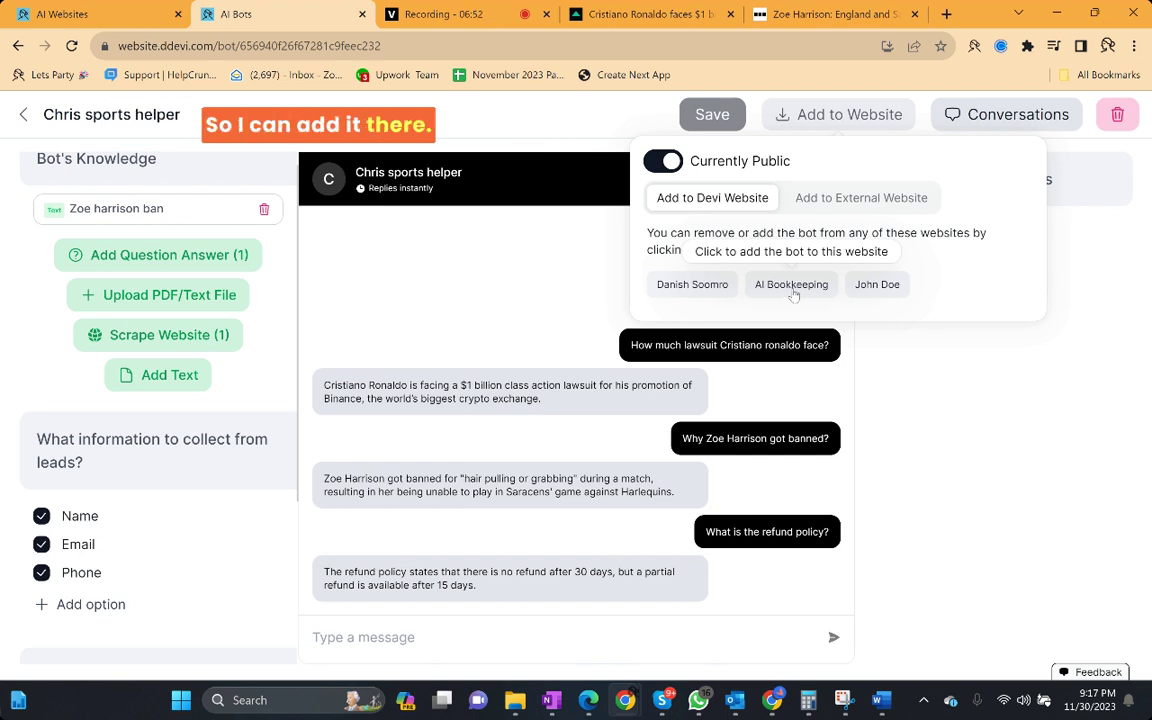
{"action": "left_click", "coordinate": [793, 290]}
{"action": "left_click", "coordinate": [805, 290]}
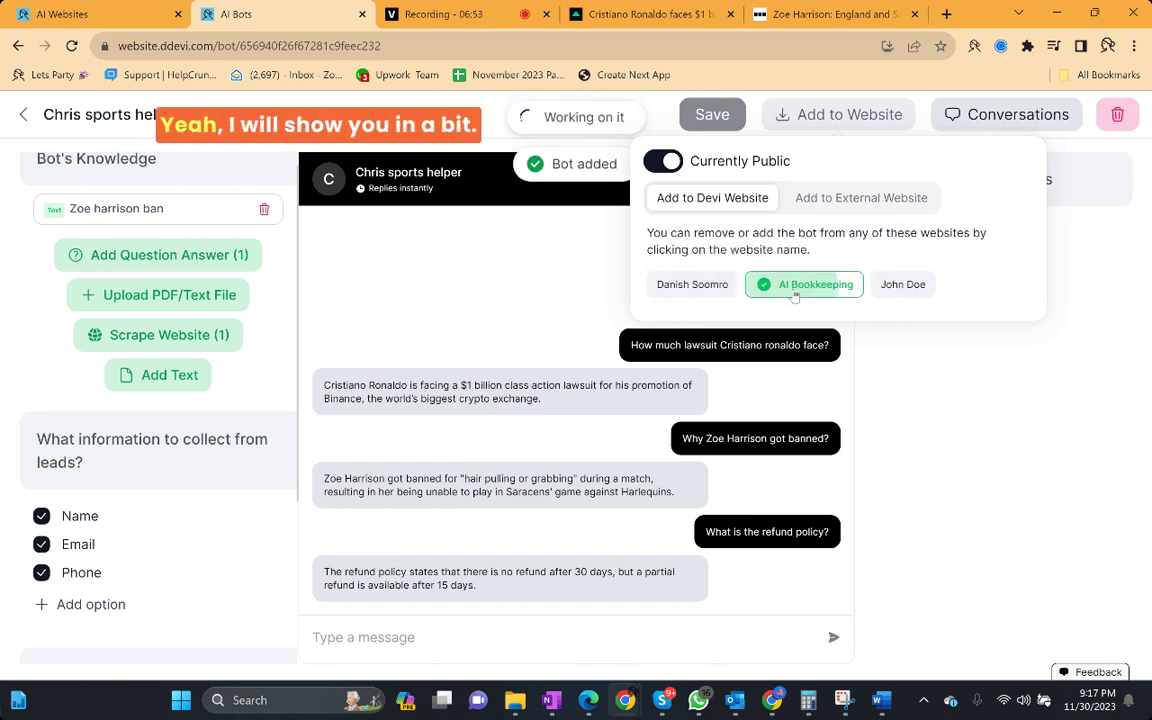
{"action": "left_click", "coordinate": [802, 290]}
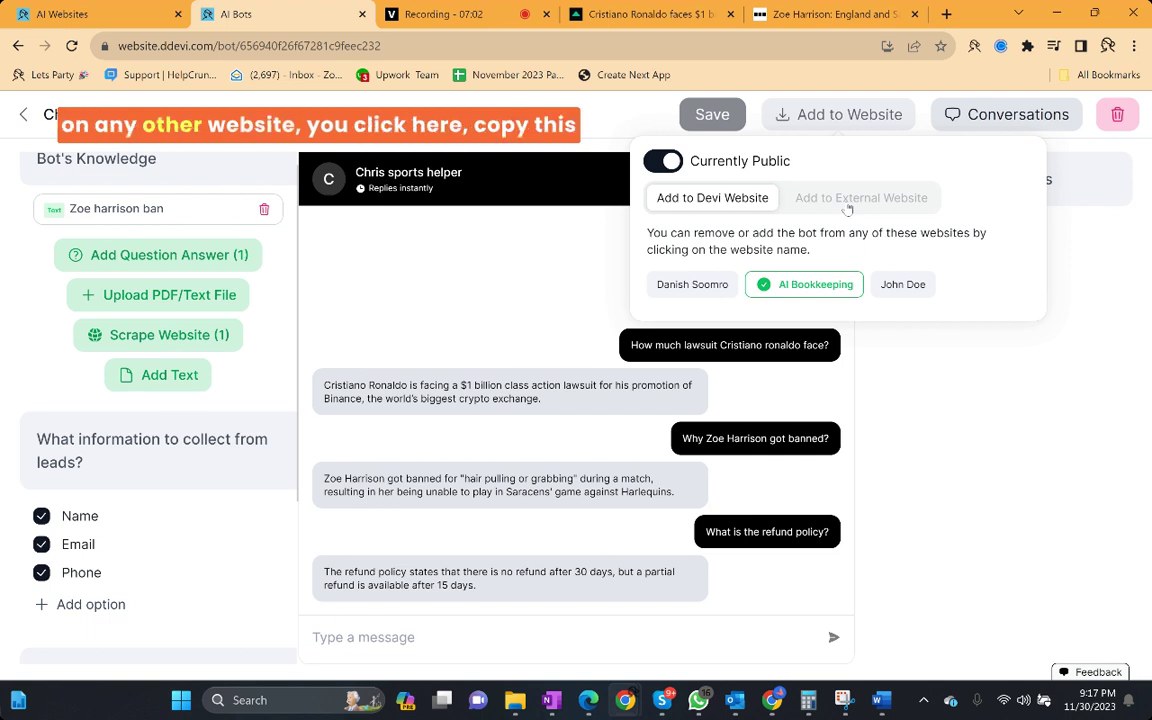
{"action": "left_click", "coordinate": [848, 200]}
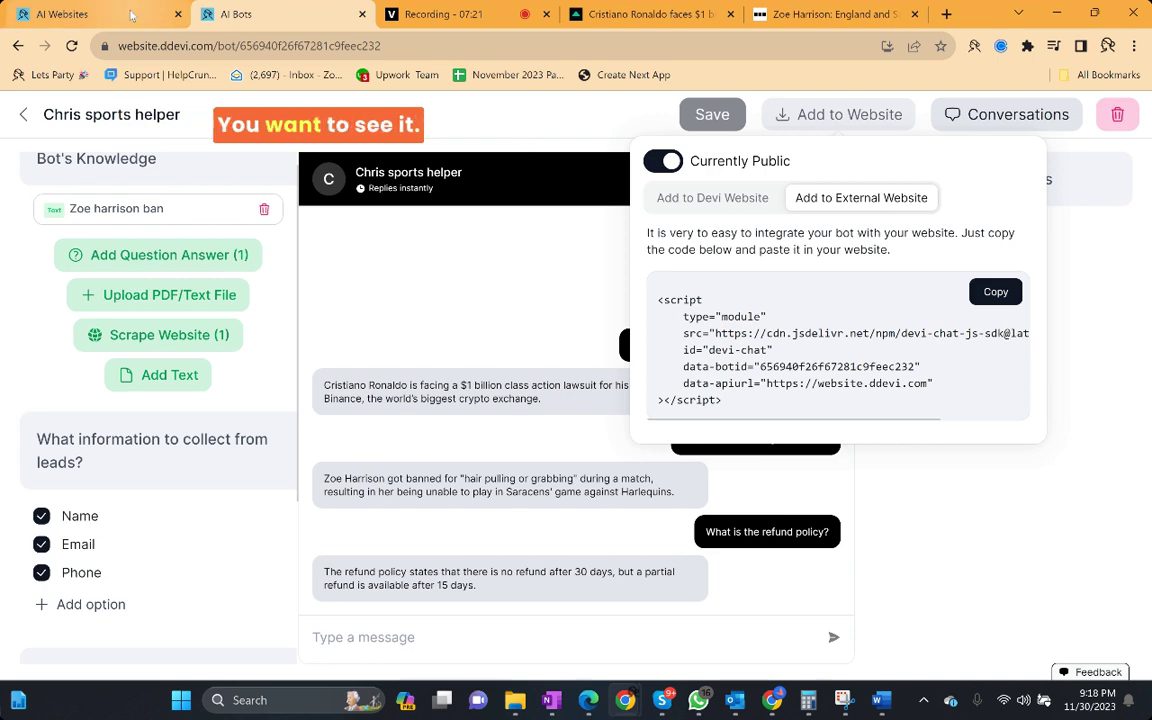
Preview the AI Bookkeeping site and open, then close, its 'Got Questions?' chat widget
{"action": "left_click", "coordinate": [90, 14]}
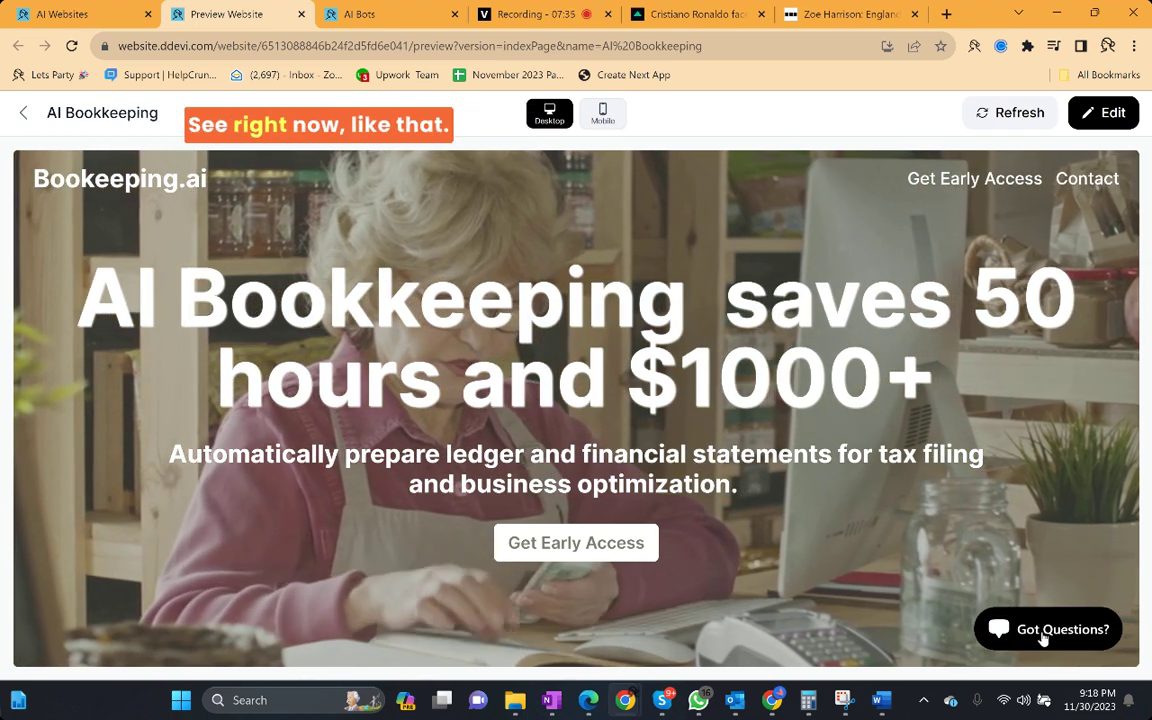
{"action": "left_click", "coordinate": [1032, 632]}
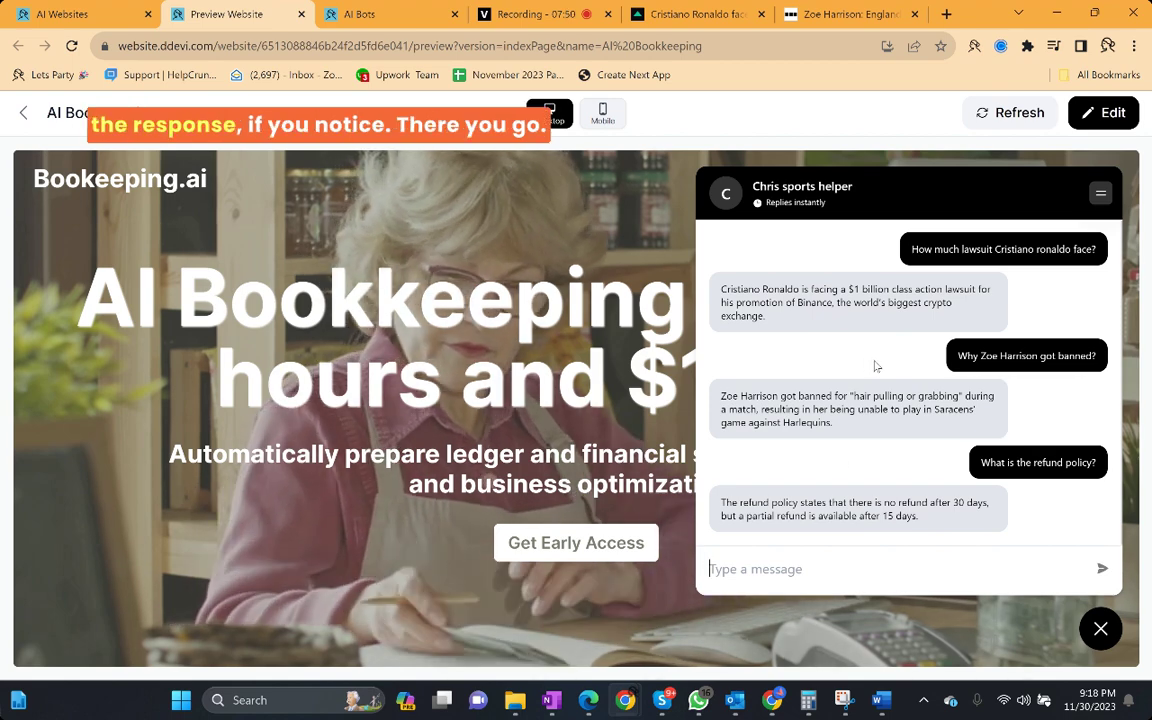
{"action": "left_click", "coordinate": [1100, 628]}
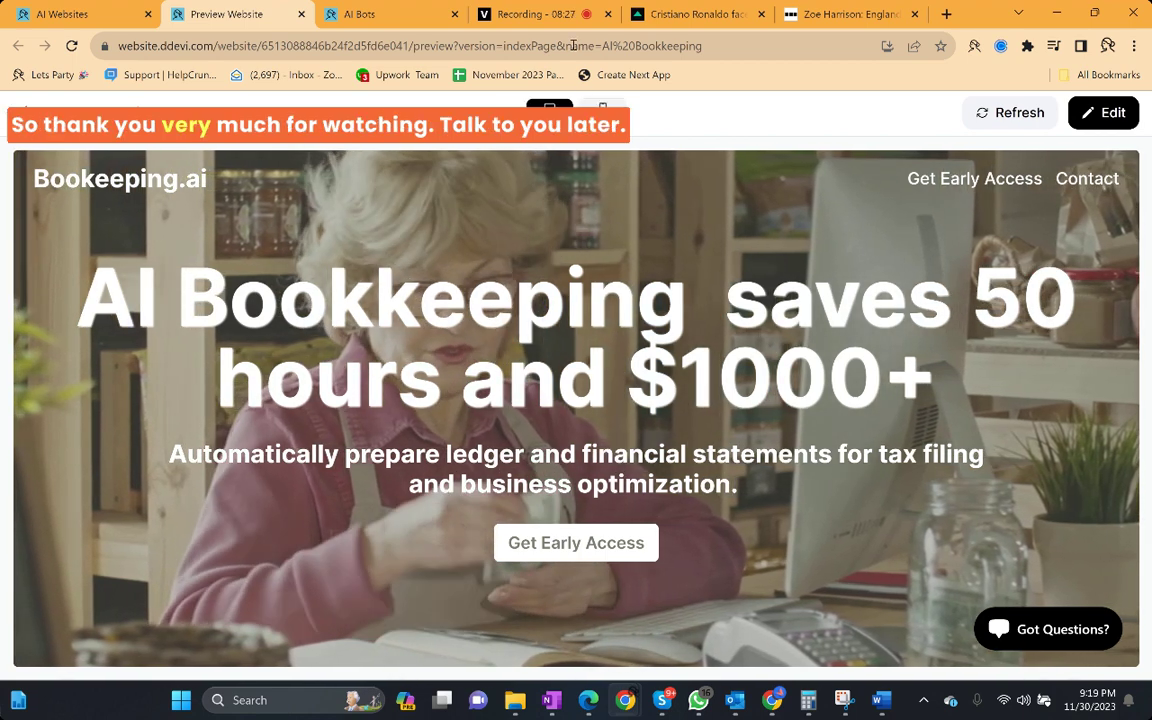
{"action": "left_click", "coordinate": [542, 14]}
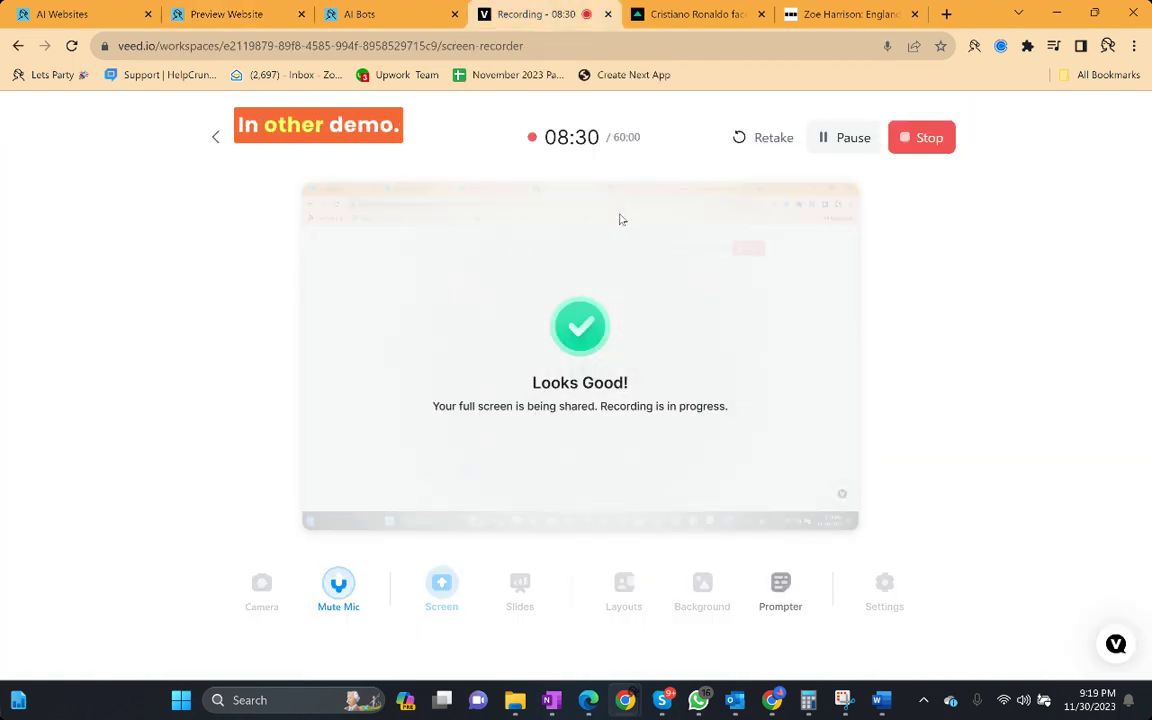